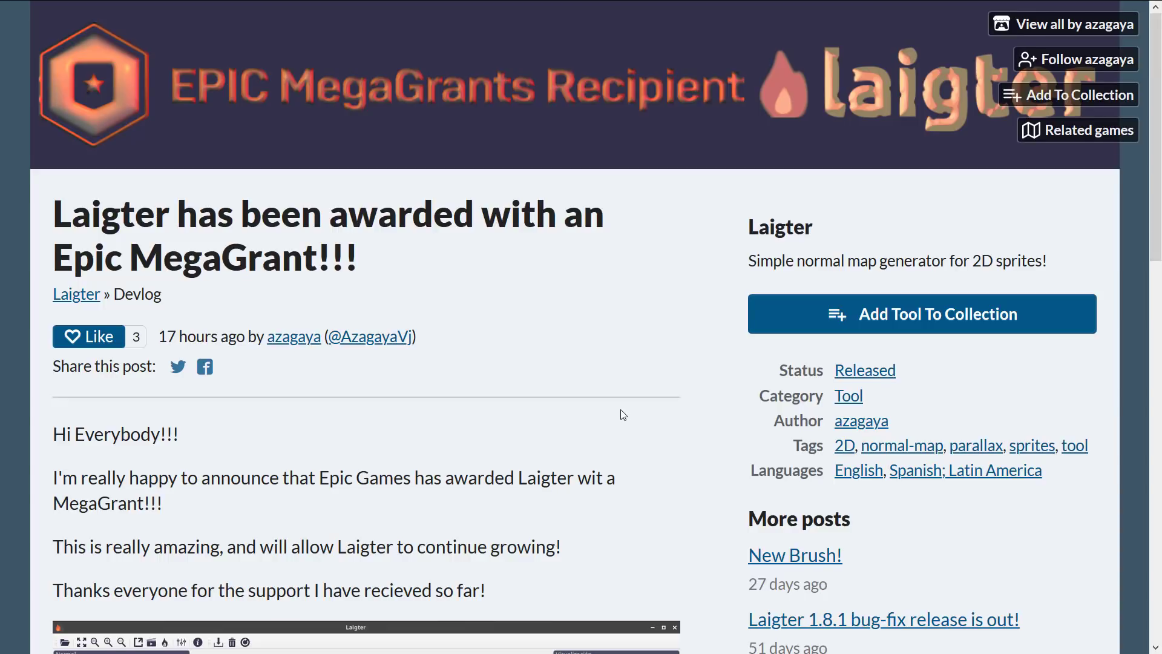
Step: Read through the Epic MegaGrant devlog post and return to the Laigter tool page
scroll(620, 411, down, 2)
scroll(621, 413, down, 7)
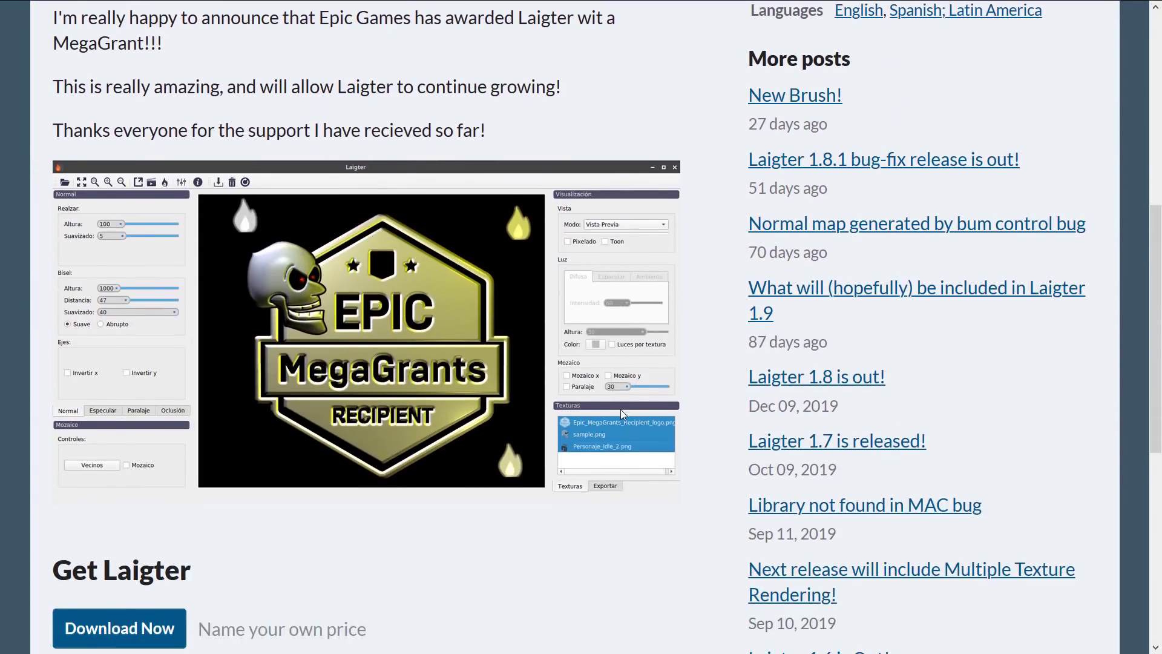
scroll(620, 410, down, 1)
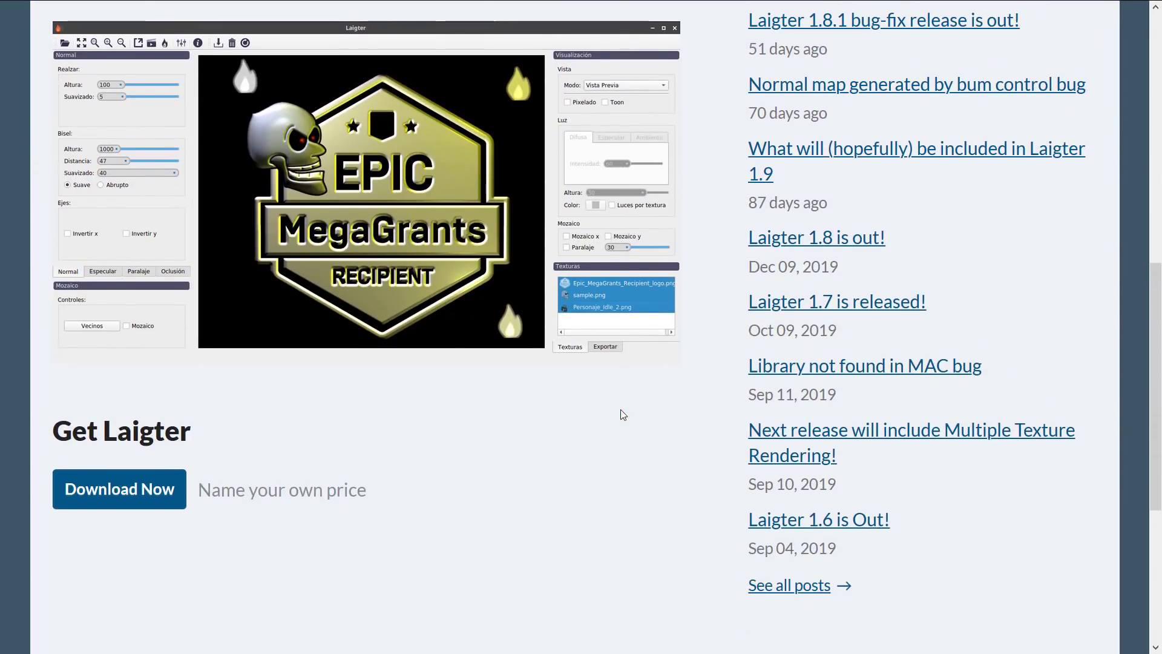
key(alt+Left)
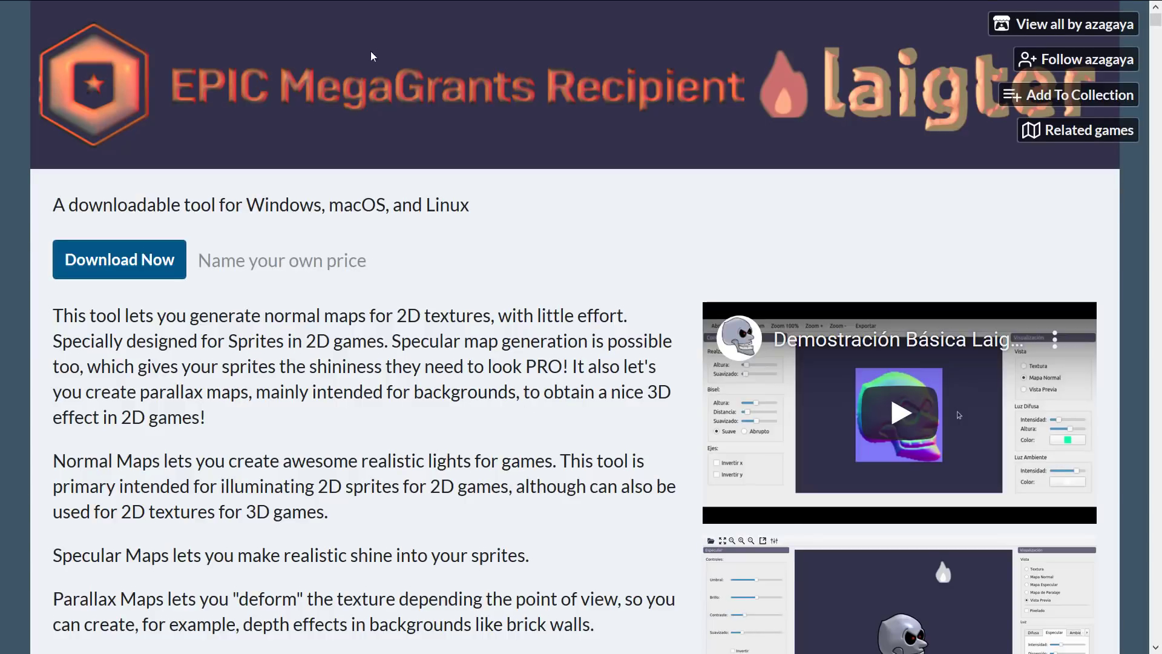
Step: Switch to the Laigter GitHub repository and examine how recently the src folder was updated
mouse_move(434, 1)
key(ctrl+Tab)
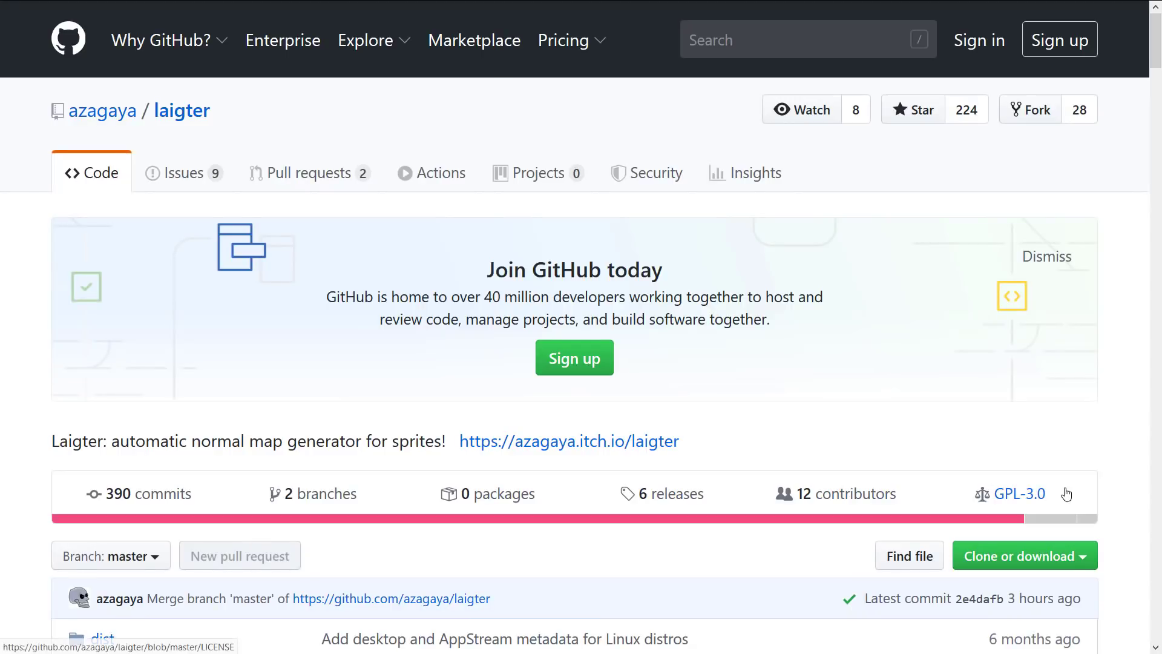
scroll(1065, 491, down, 6)
scroll(1066, 487, down, 2)
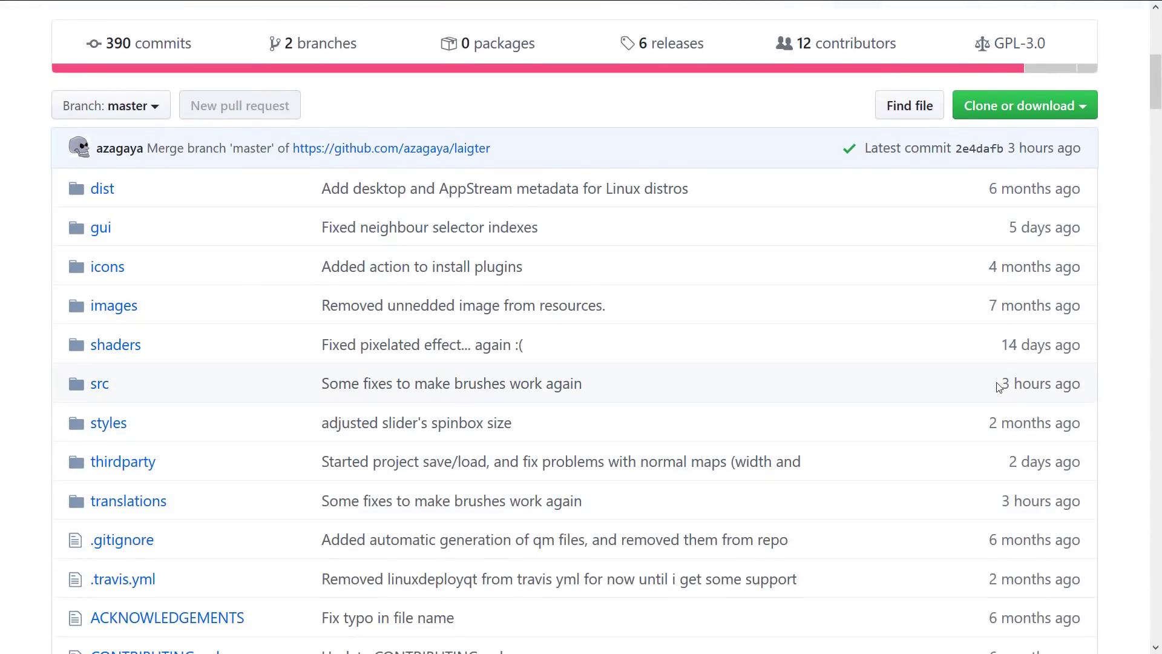
drag(995, 383, 1085, 386)
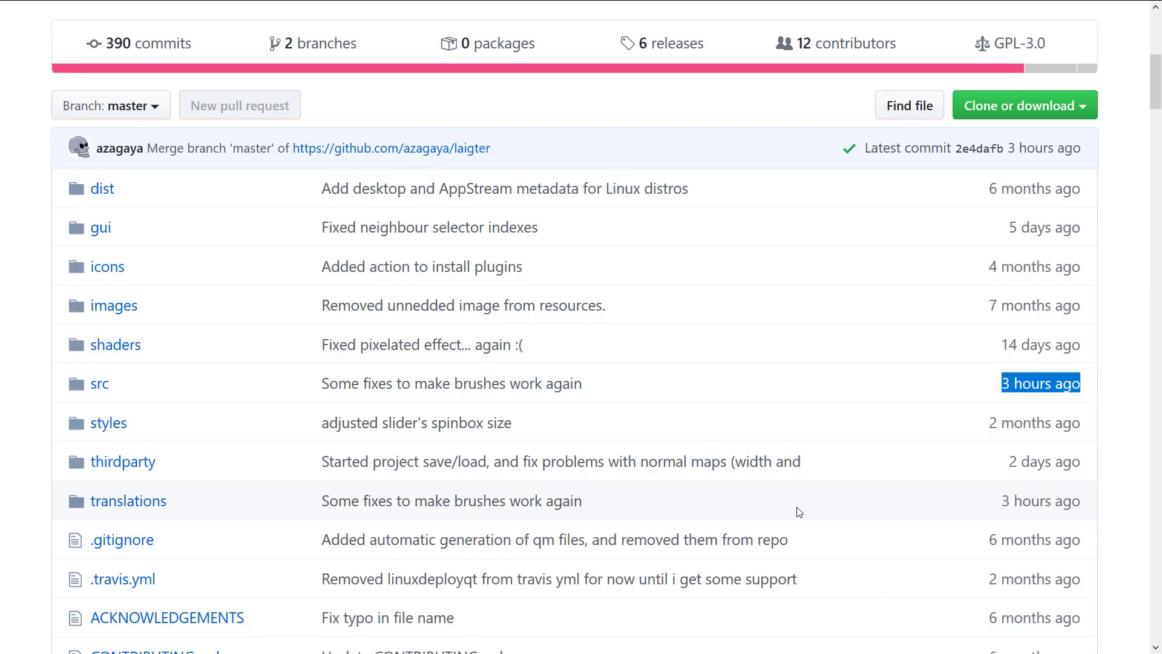
Step: Switch to Laigter, turn off Toon shading and display the normal map of Uziel.png
key(alt+Tab)
key(Tab)
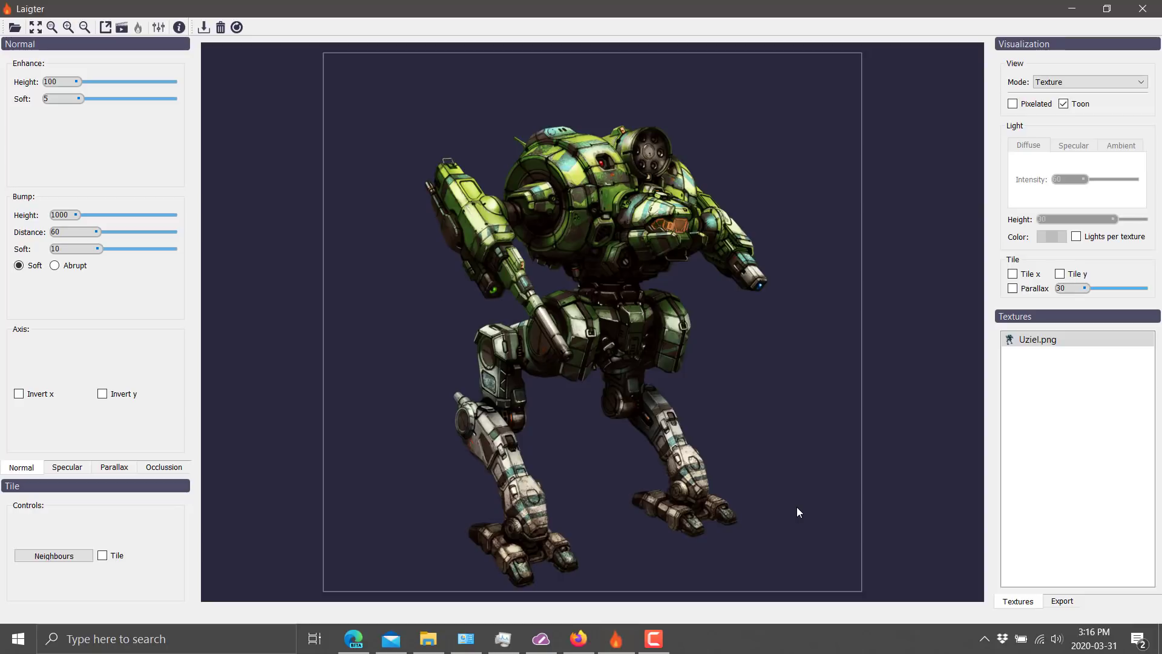
click(1063, 104)
click(1094, 83)
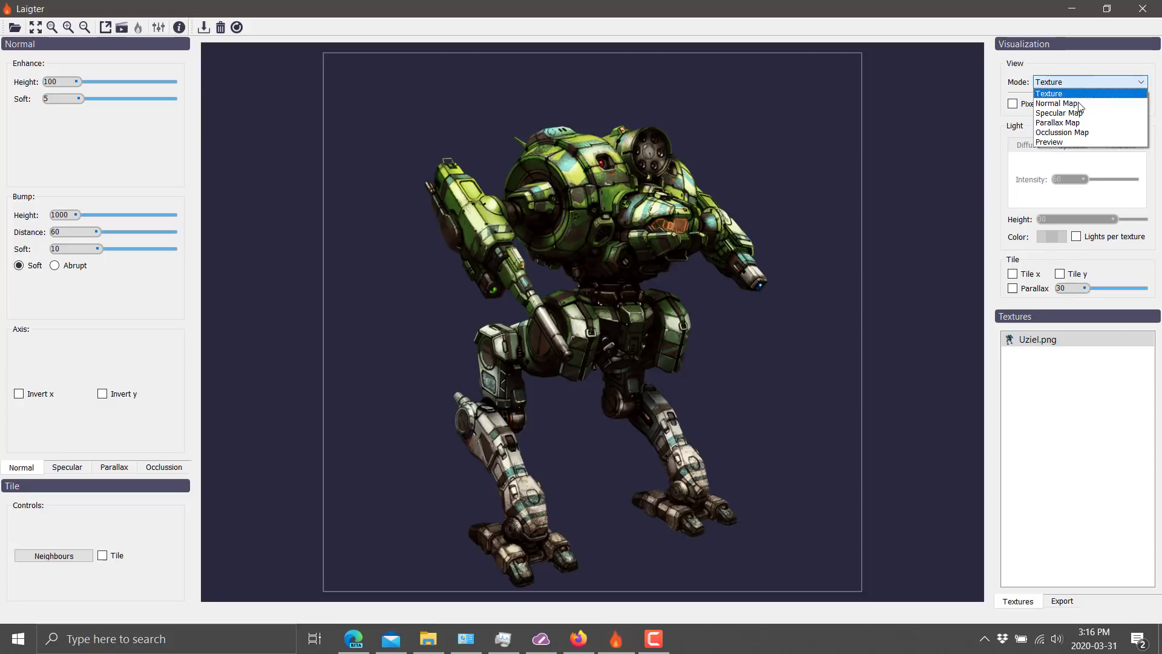
click(1081, 108)
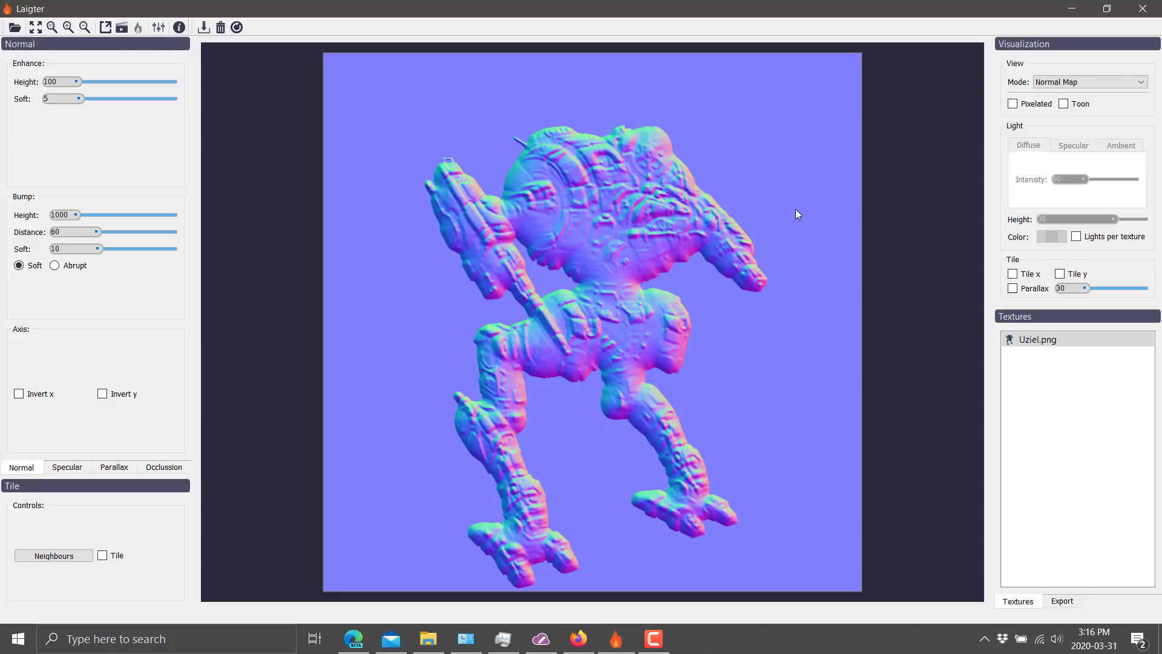
Step: View the specular, parallax and occlusion maps generated for the mech texture
click(1097, 78)
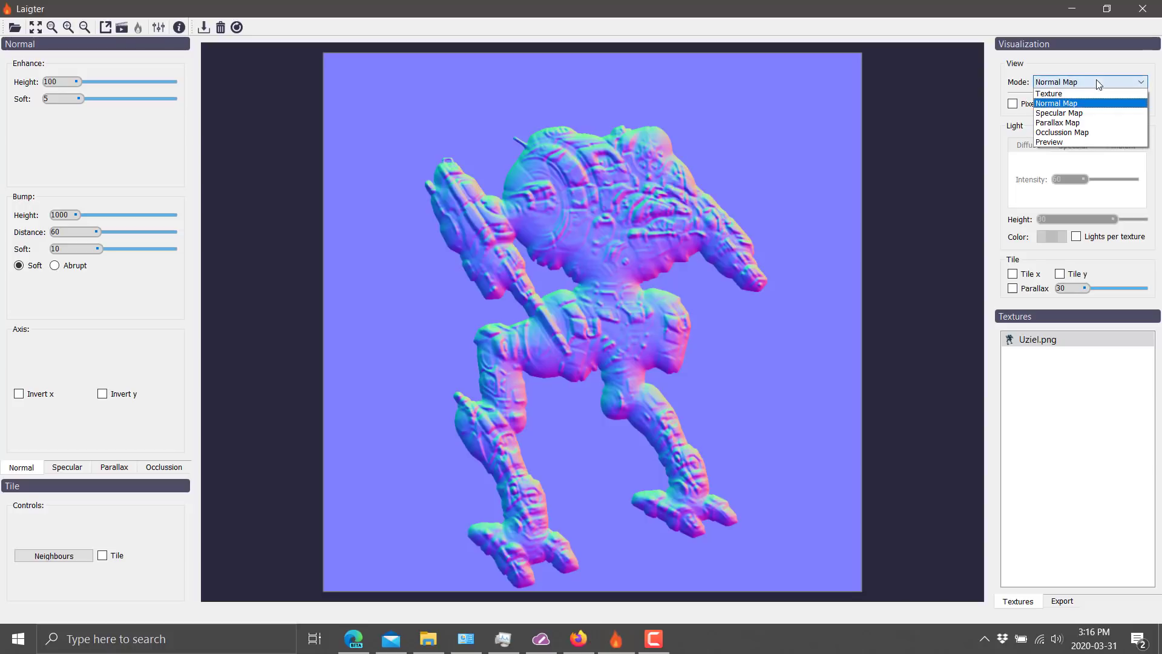
click(1088, 109)
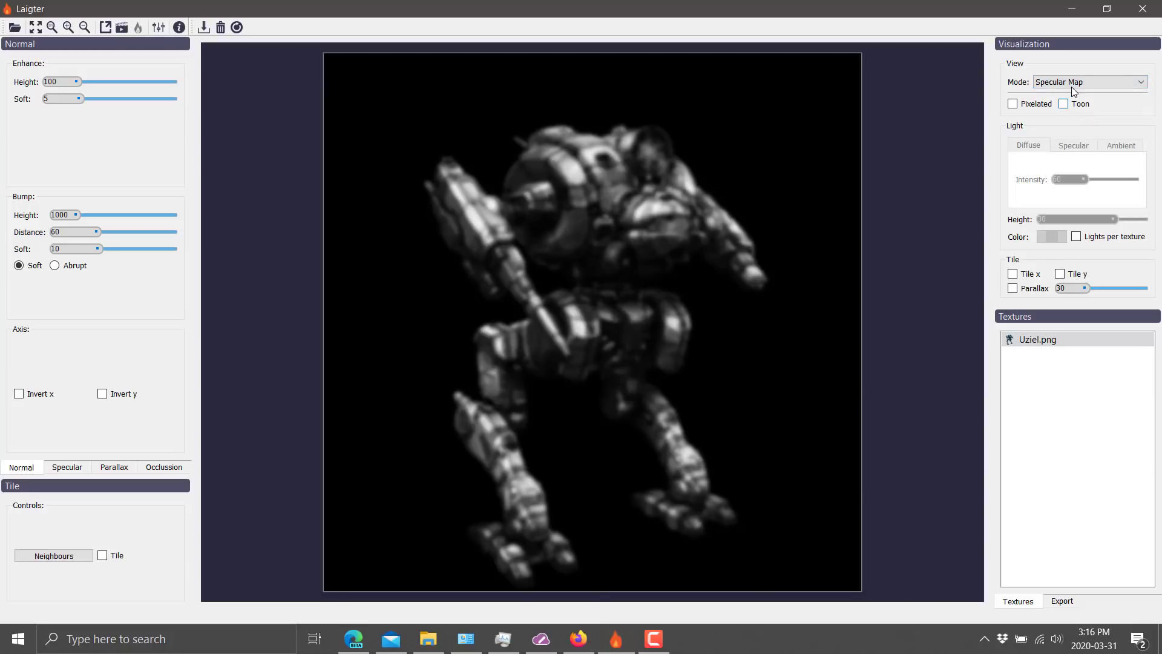
click(1080, 86)
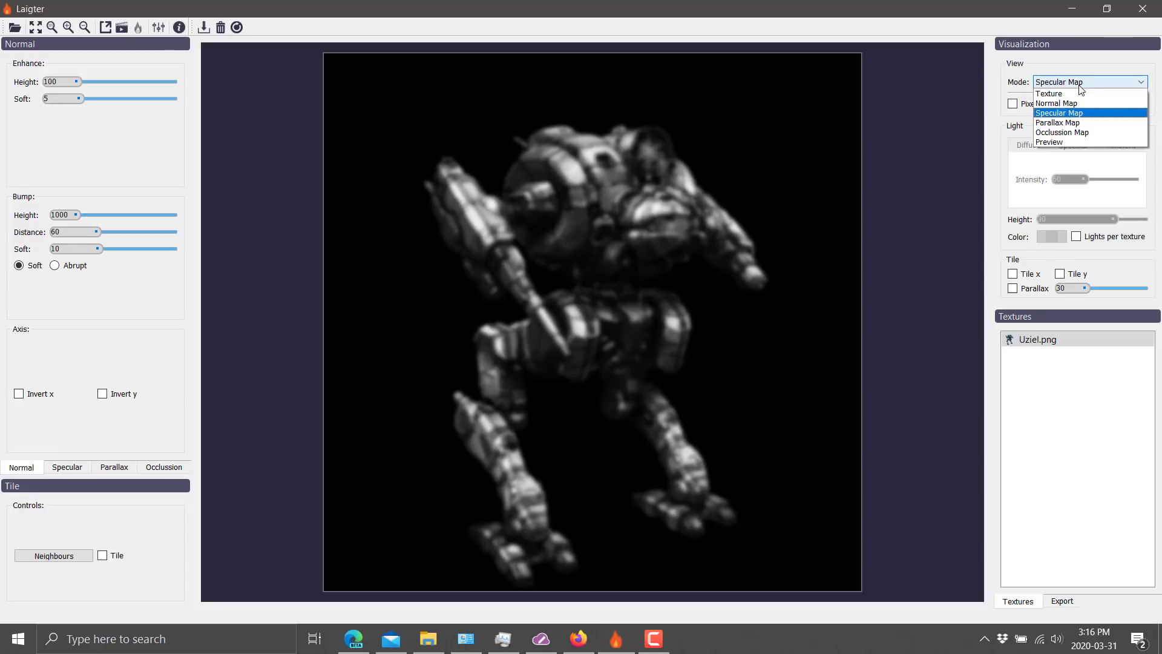
click(1077, 118)
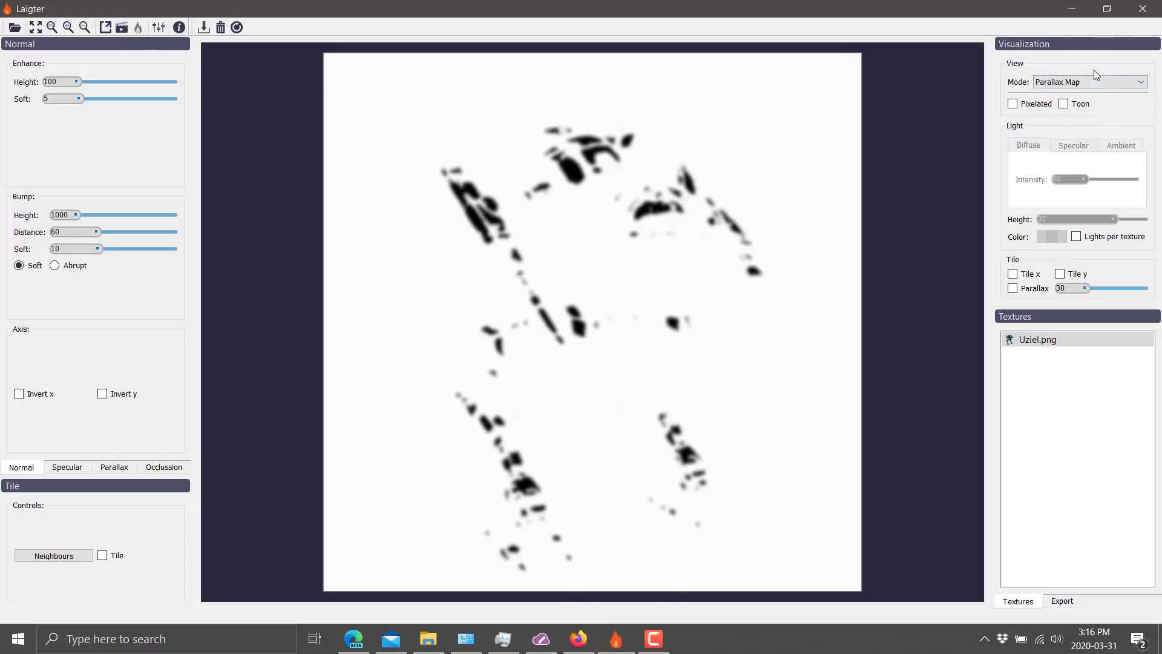
click(1094, 81)
click(1087, 129)
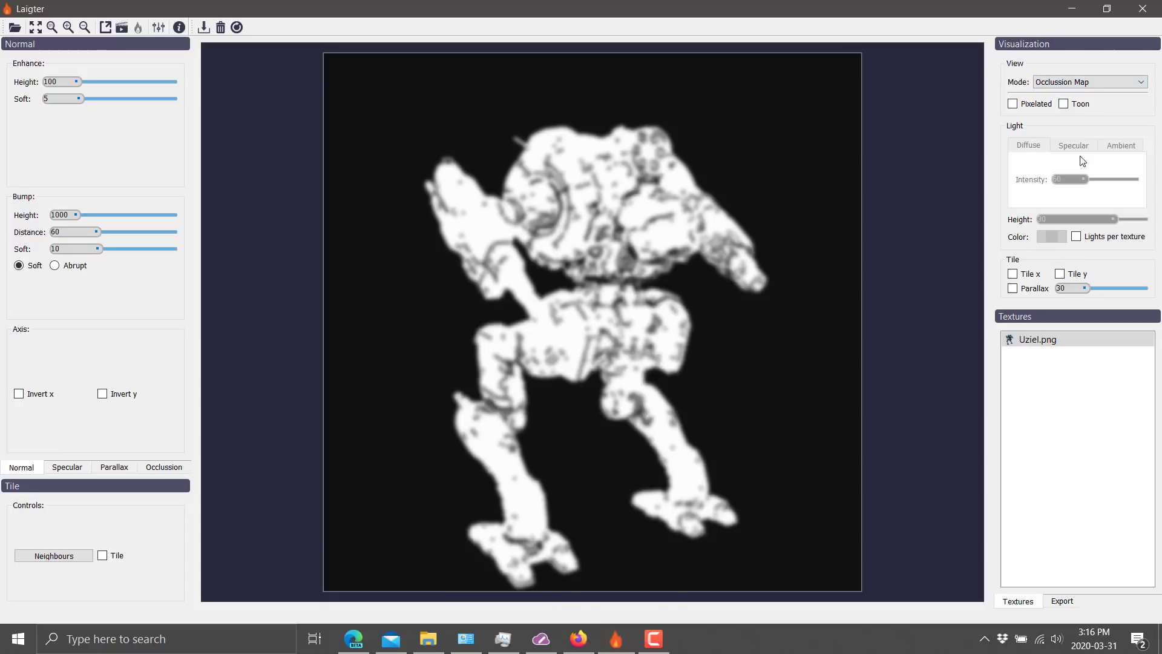
Step: Show the mech in Preview mode and move the light to the sprite's upper right
click(1091, 82)
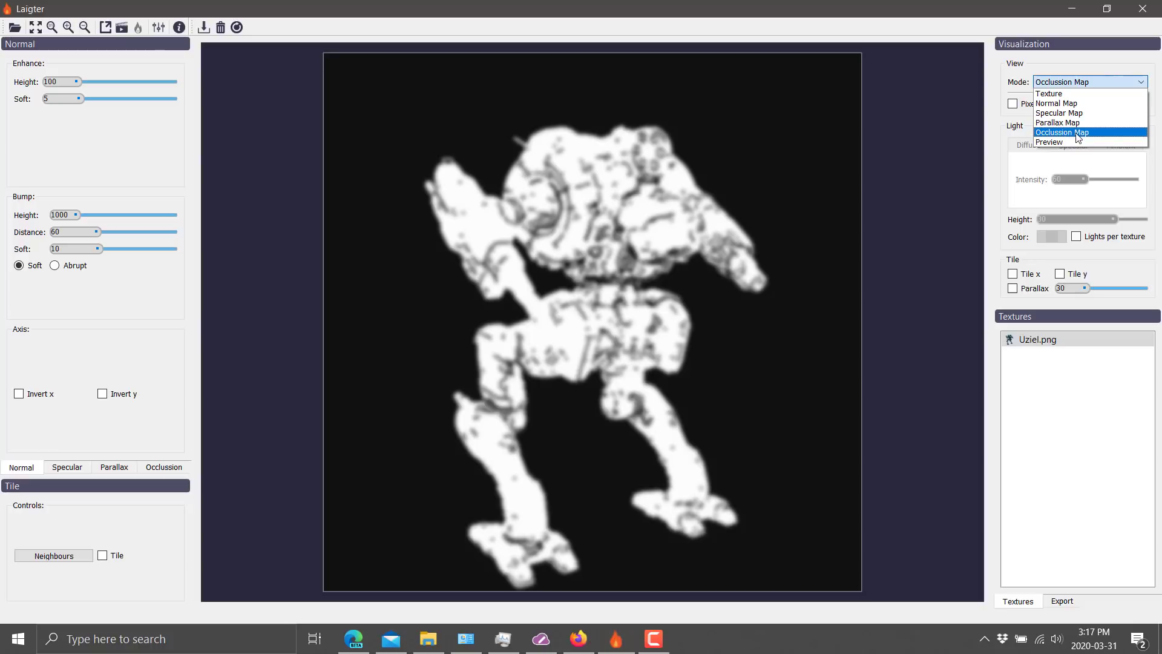
click(1077, 142)
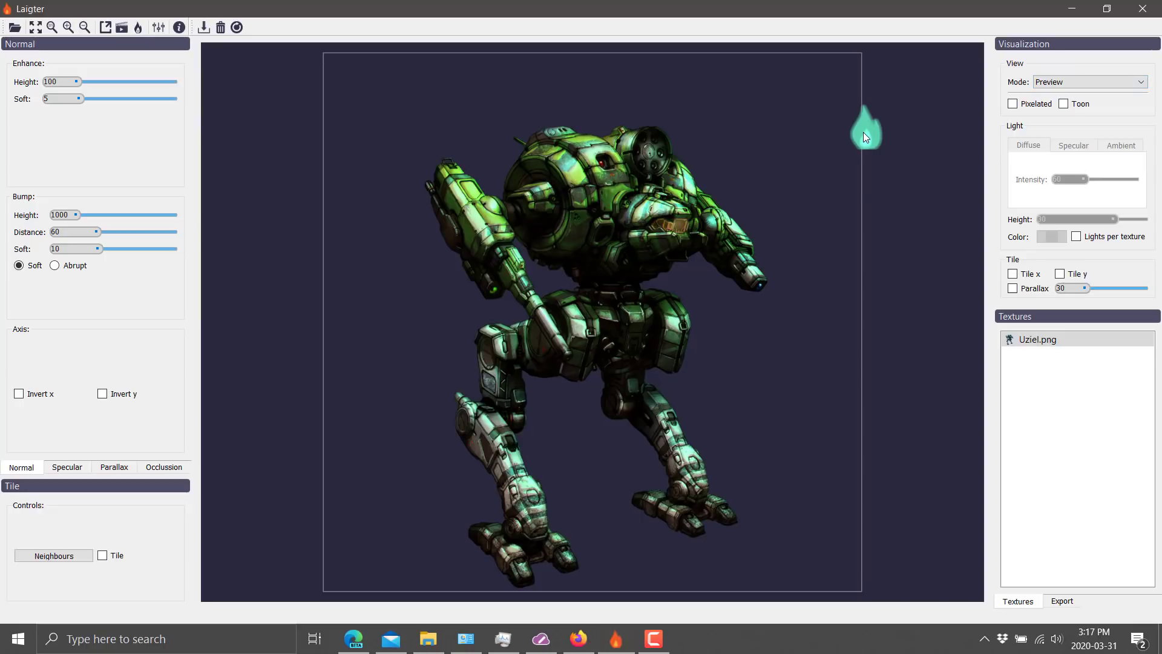
drag(862, 132, 816, 131)
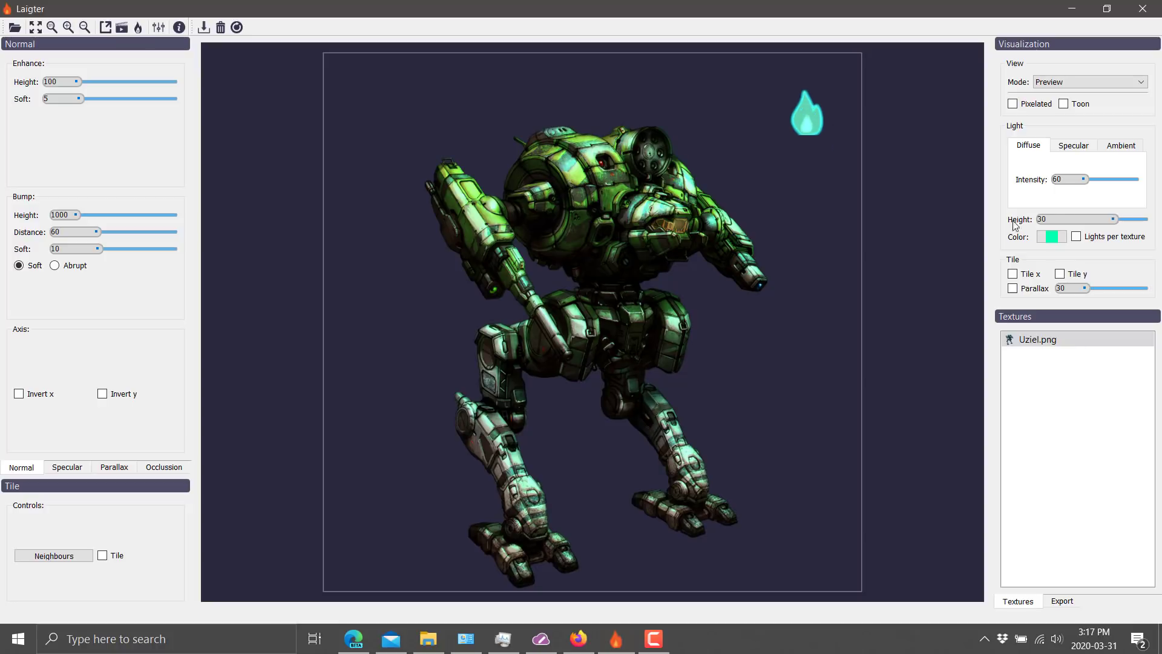
Step: Change the light colour to red #ff0b0f and move the light slightly lower beside the mech's shoulder
click(1052, 236)
click(581, 208)
click(575, 202)
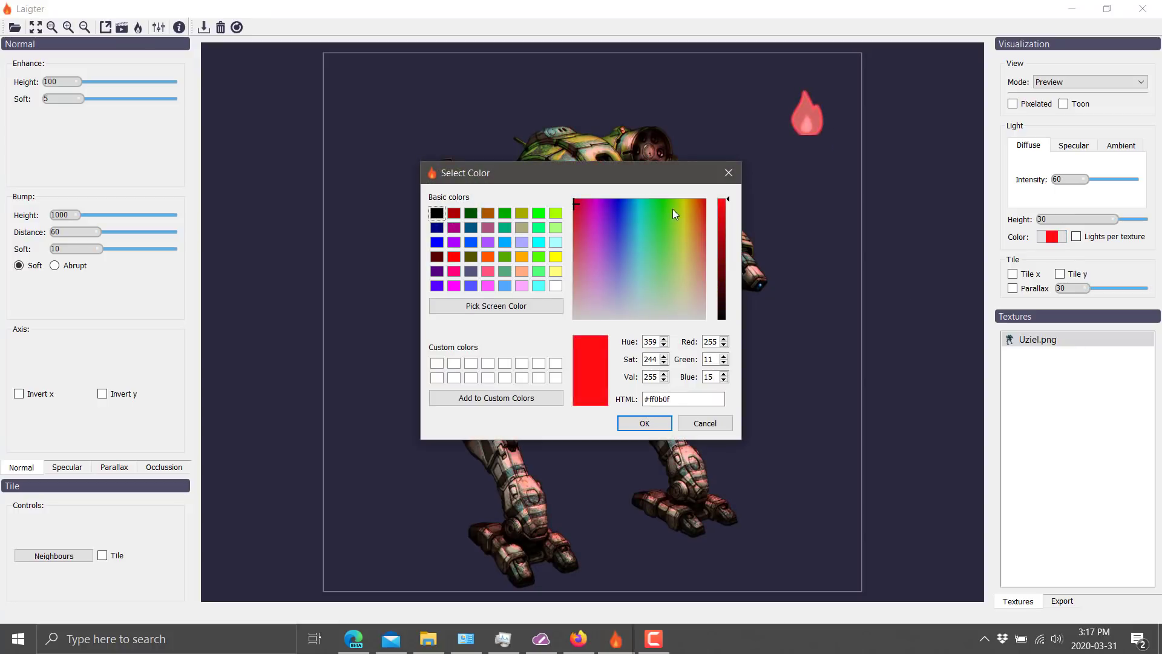
drag(674, 172, 307, 207)
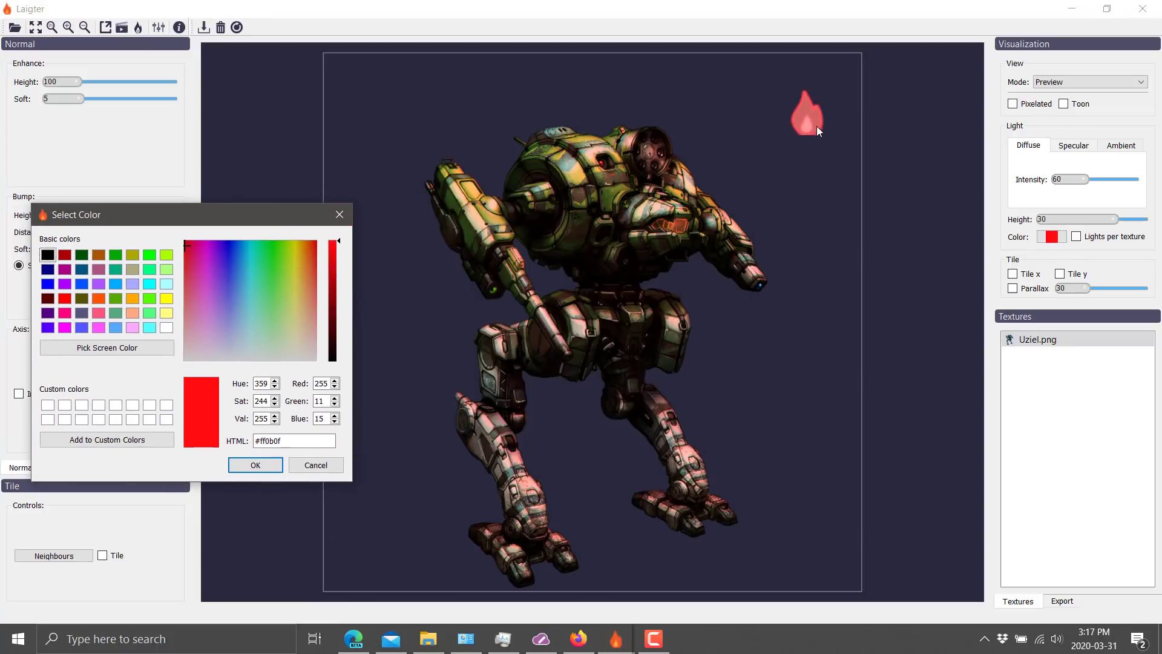
click(256, 466)
mouse_move(808, 121)
mouse_down()
mouse_move(680, 150)
mouse_move(445, 165)
mouse_move(371, 478)
mouse_move(733, 461)
mouse_move(889, 290)
mouse_move(771, 152)
mouse_move(784, 121)
mouse_move(794, 144)
mouse_up()
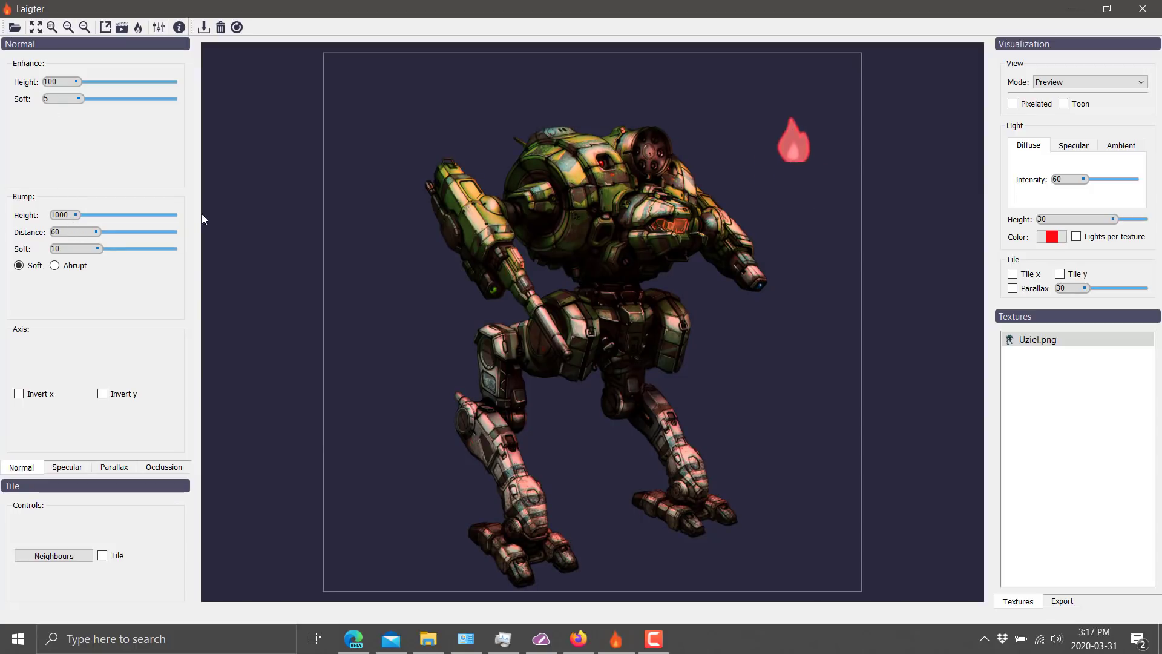
Step: Display the normal map and set its bump height to 947
click(1060, 85)
click(1058, 101)
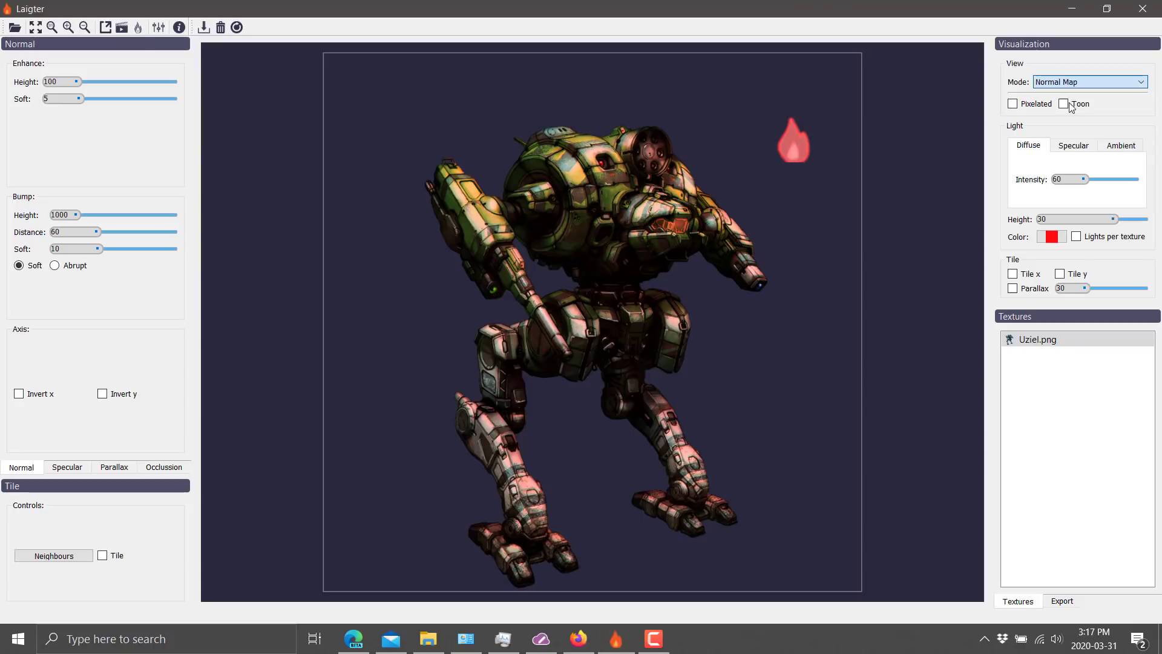
mouse_move(74, 213)
mouse_down()
mouse_move(148, 208)
mouse_move(61, 222)
mouse_move(70, 214)
mouse_up()
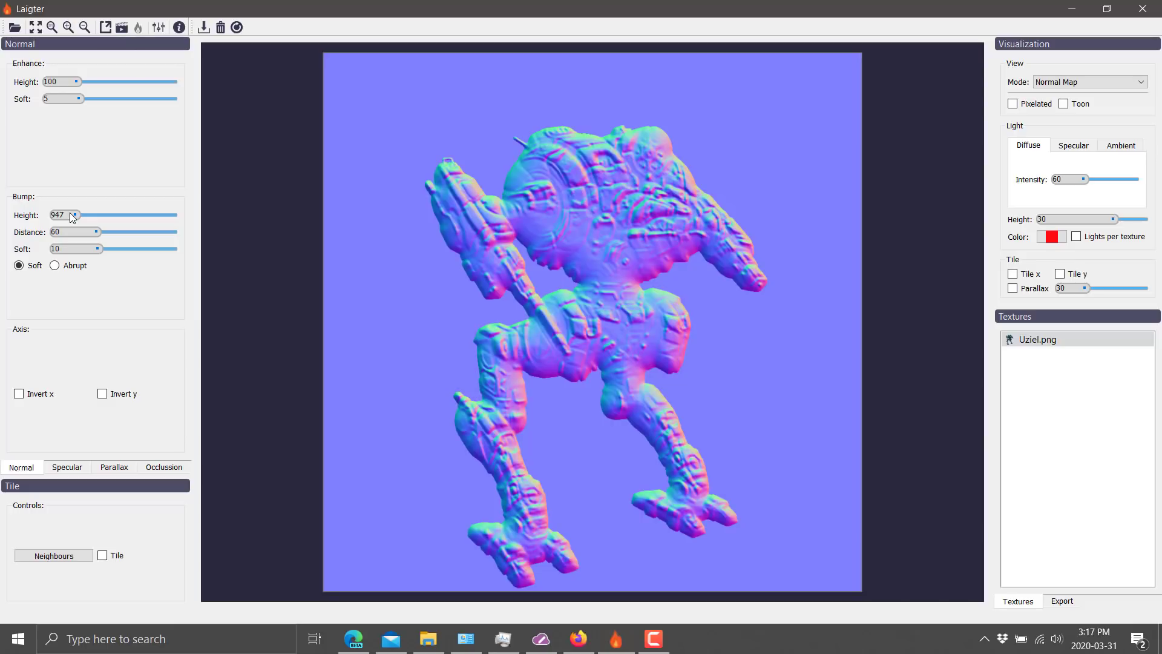
Step: View the mech's specular map and its original texture
click(1056, 83)
click(1064, 113)
click(1078, 81)
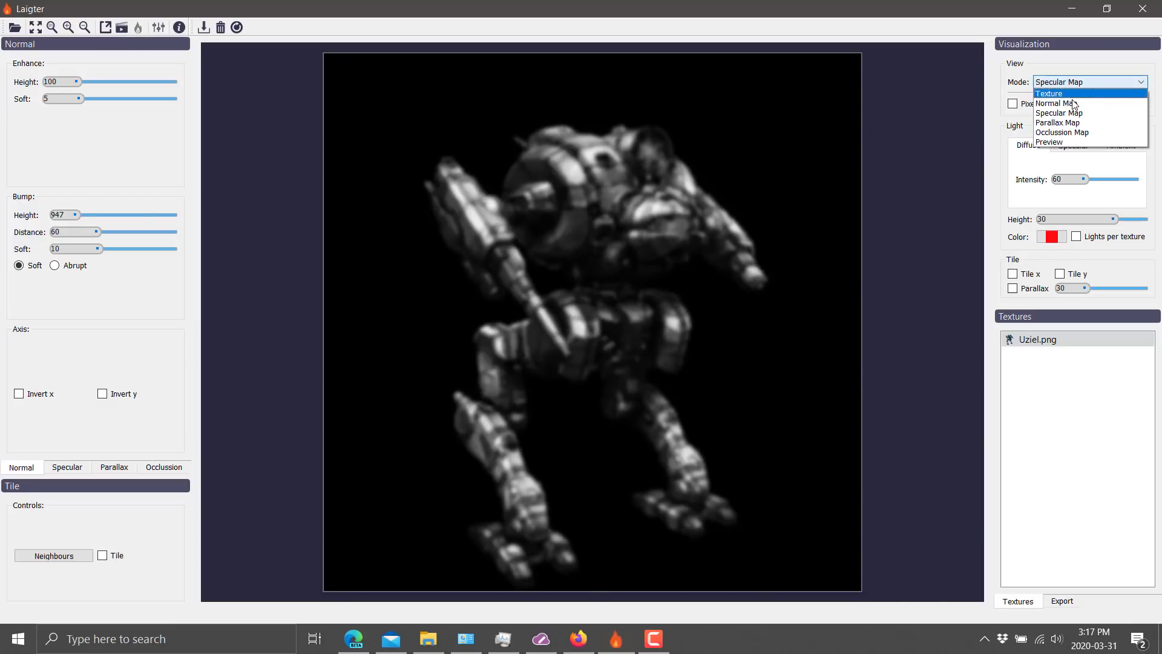
click(1070, 96)
Step: In Preview mode, set the bump height to 7811, the enhance height to 221 and the enhance softness to 17
click(1078, 82)
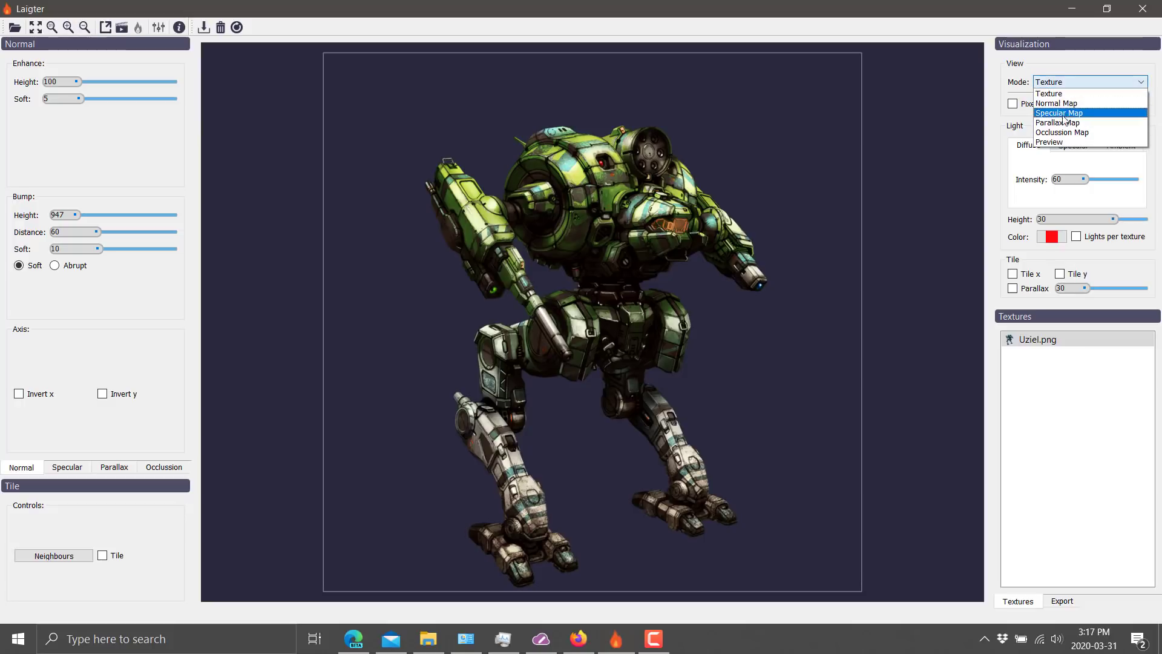
click(1060, 143)
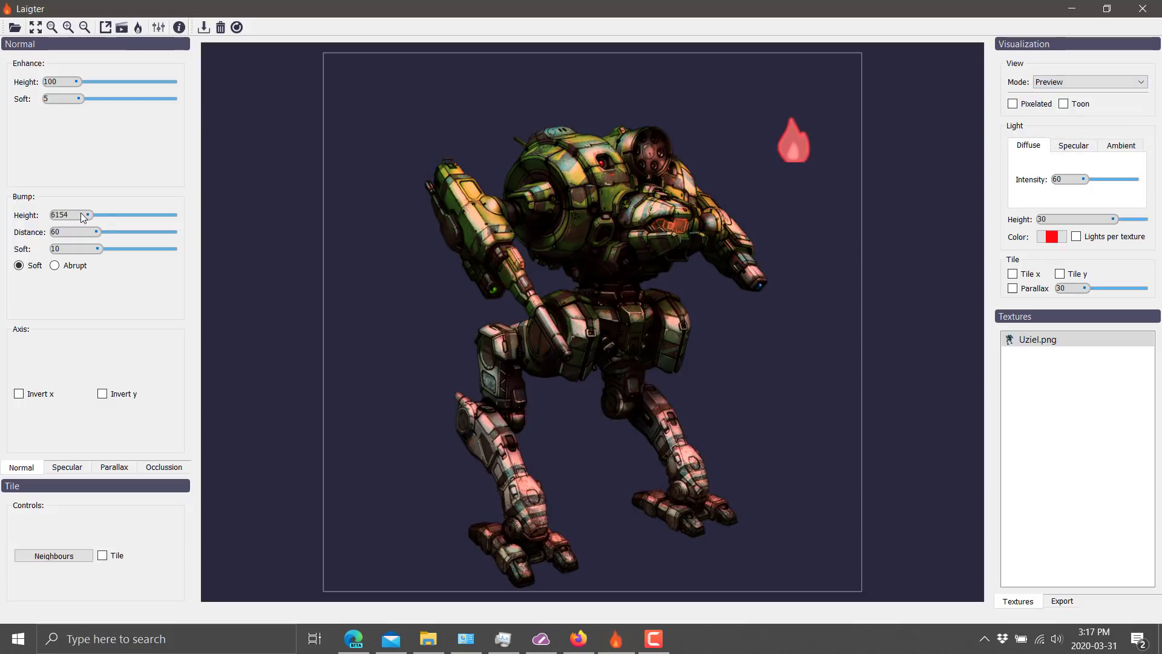
drag(71, 213, 77, 219)
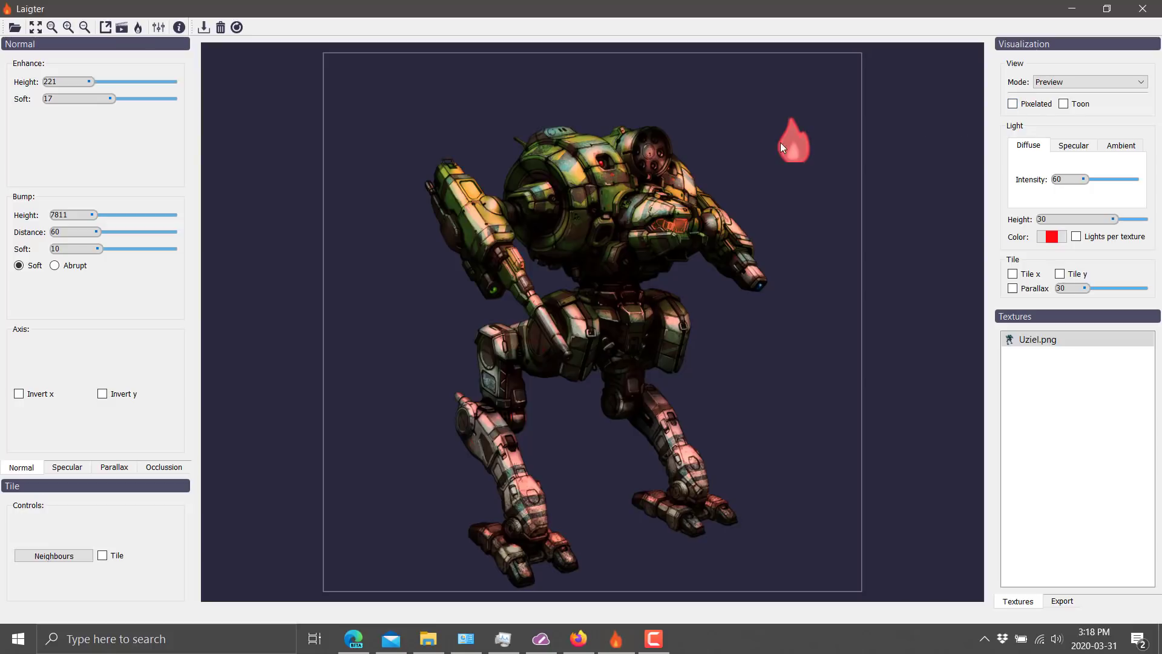
Step: Enable Toon shading and try the light above and beside the mech's left-hand gun arm
drag(765, 144, 448, 103)
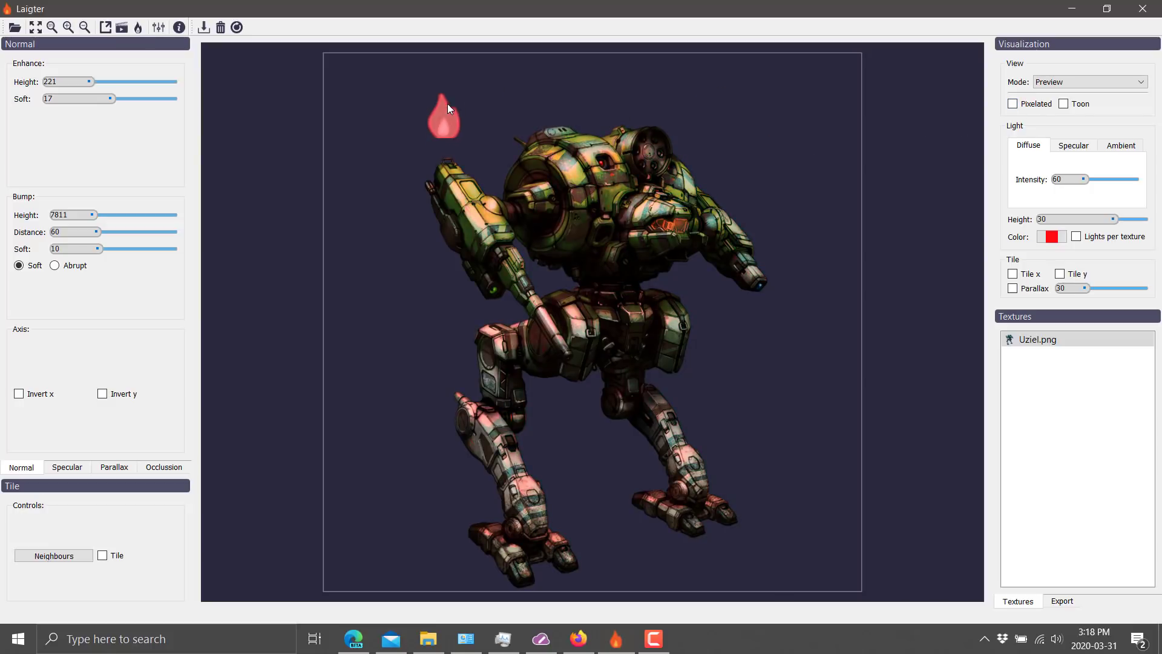
click(1069, 105)
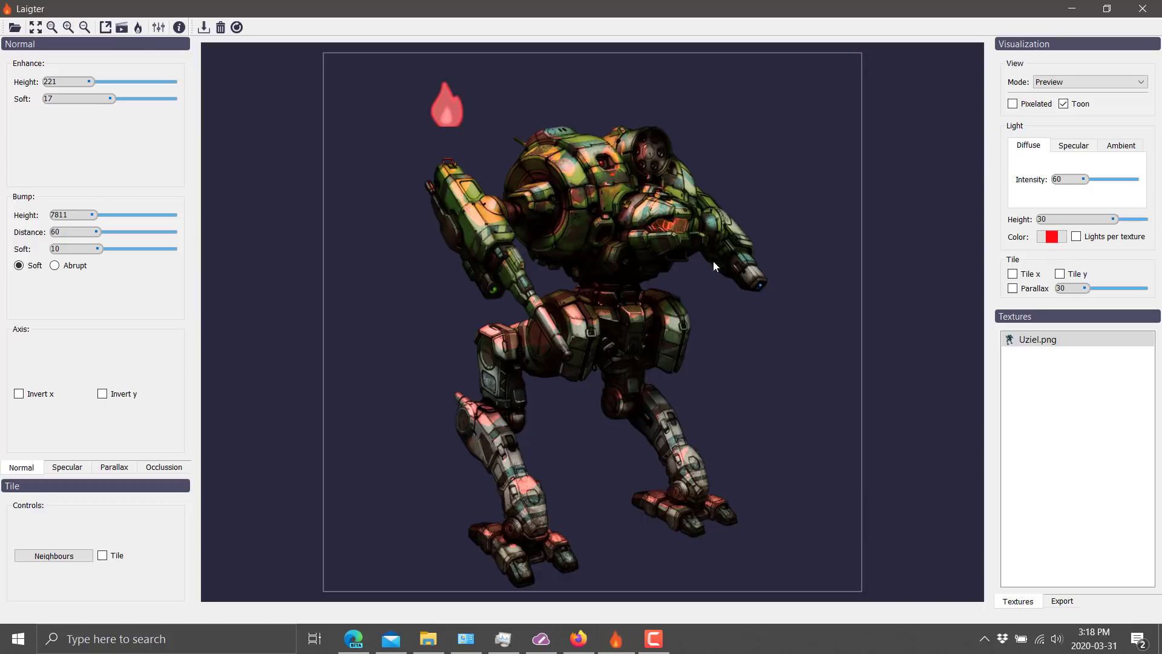
mouse_move(440, 116)
mouse_down()
mouse_move(378, 201)
mouse_move(422, 215)
mouse_move(453, 146)
mouse_move(470, 153)
mouse_move(495, 111)
mouse_move(400, 204)
mouse_move(416, 236)
mouse_move(401, 182)
mouse_move(423, 135)
mouse_move(502, 115)
mouse_move(472, 133)
mouse_move(506, 96)
mouse_move(454, 106)
mouse_move(395, 177)
mouse_move(393, 272)
mouse_up()
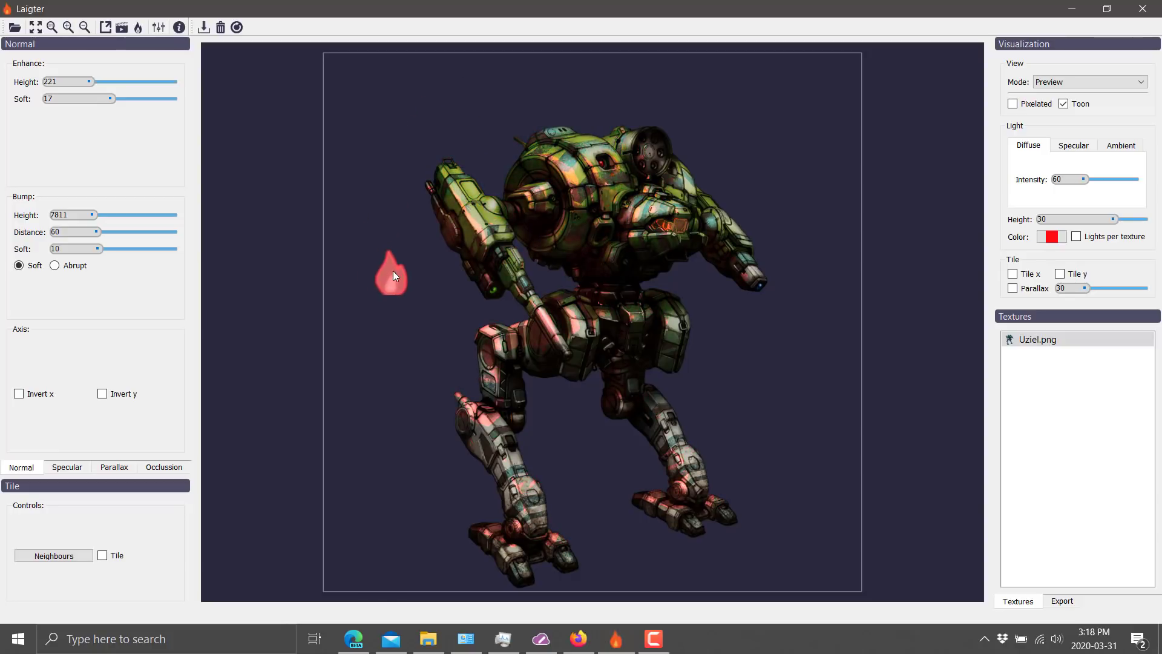
Step: Replace Toon shading with the Pixelated option and move the light to the upper left of the mech
click(1063, 104)
mouse_move(392, 288)
mouse_down()
mouse_move(421, 152)
mouse_move(490, 124)
mouse_move(407, 226)
mouse_move(459, 107)
mouse_move(371, 199)
mouse_move(805, 197)
mouse_move(494, 149)
mouse_move(485, 180)
mouse_move(409, 203)
mouse_move(430, 115)
mouse_move(359, 181)
mouse_up()
click(1013, 104)
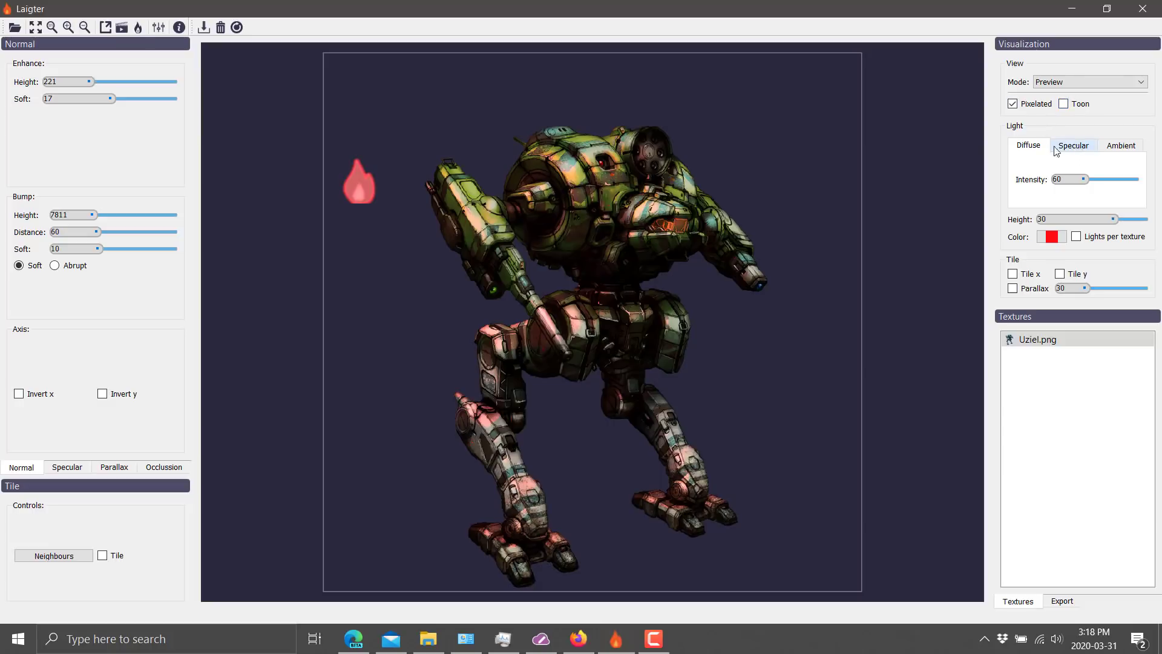
Step: Set the light's diffuse intensity to 0 and adjust its specular intensity
mouse_move(1083, 180)
mouse_down()
mouse_move(1097, 175)
mouse_move(1080, 176)
mouse_up()
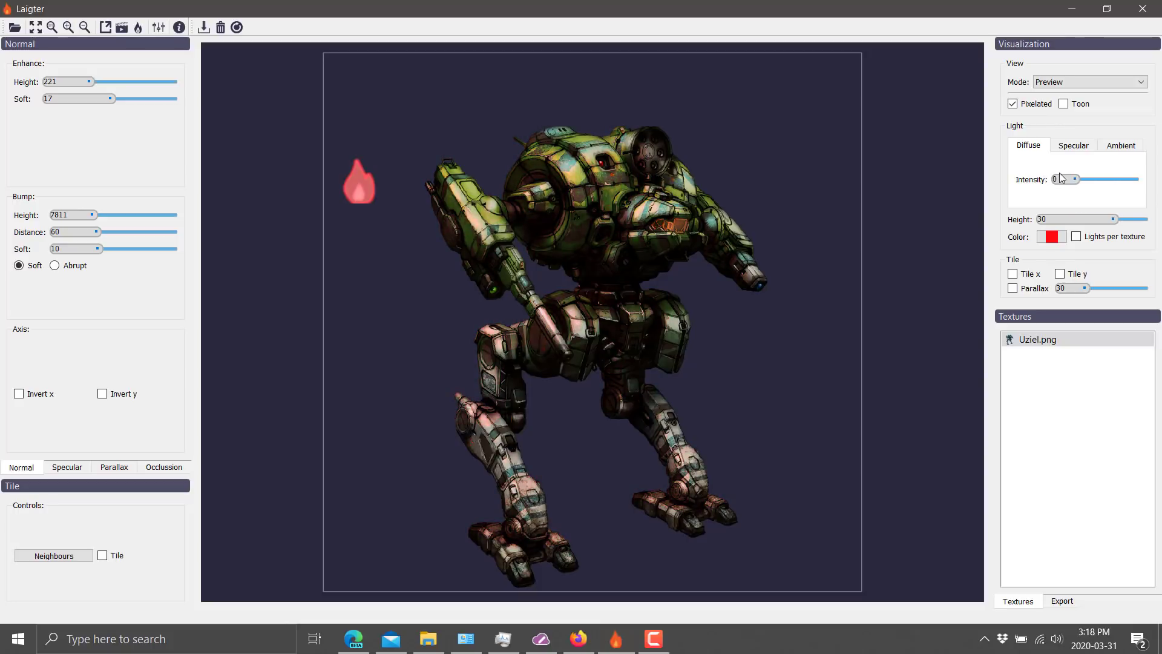
click(1074, 146)
drag(1080, 169, 1095, 164)
Step: Try an ambient intensity of 29 with the light moved to the mech's right side, and raise it to 85
click(1117, 150)
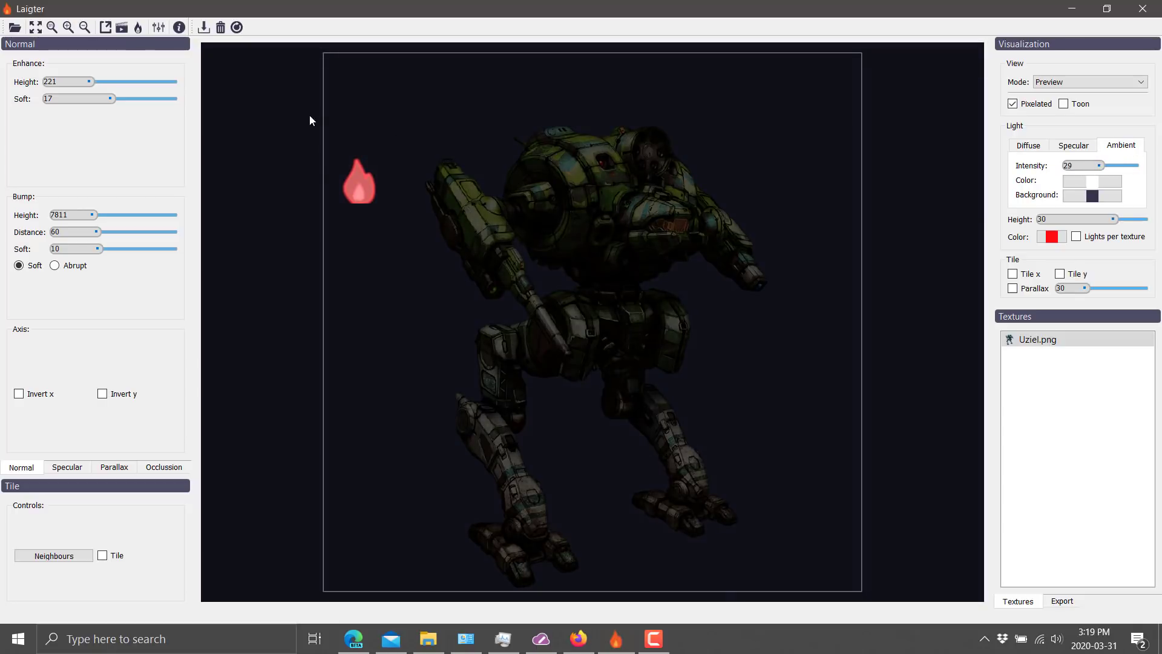
drag(351, 189, 769, 218)
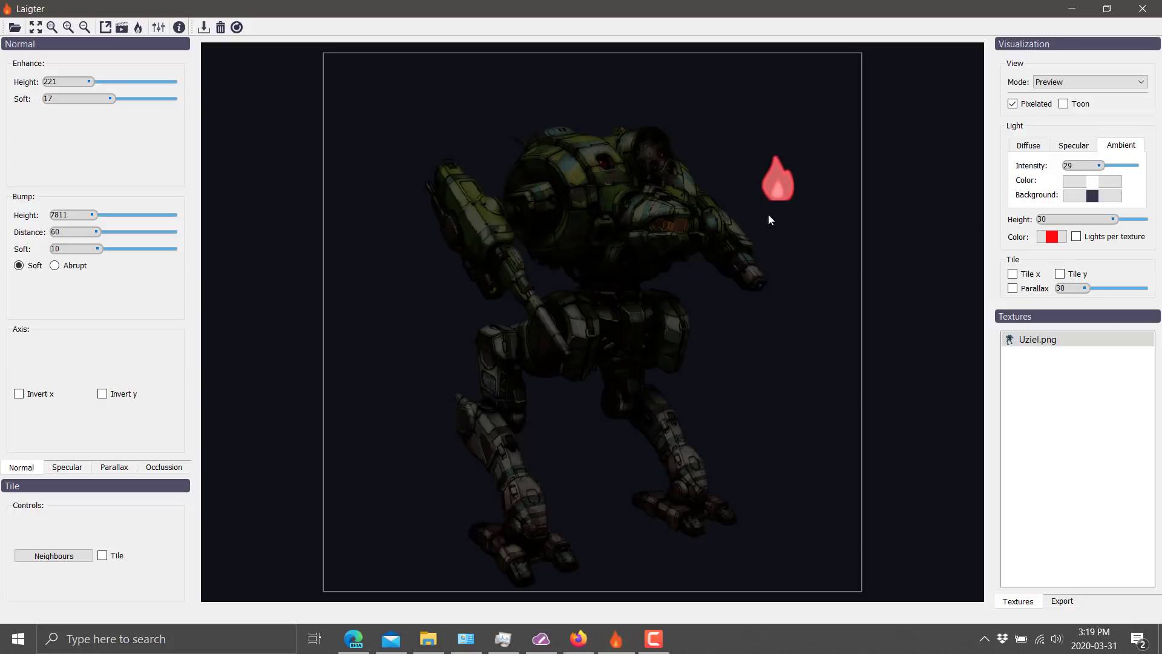
drag(1102, 168, 1125, 165)
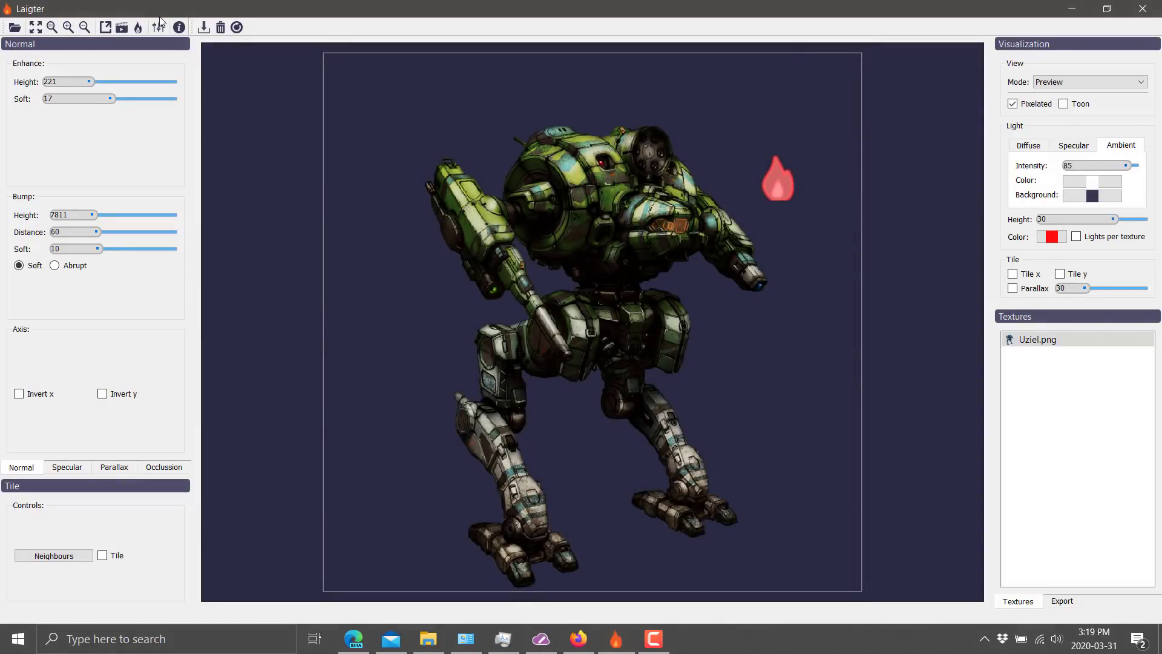
Step: Add lights on both sides of the mech, set the light color to blue, and enable Lights per texture
drag(424, 161, 1086, 239)
click(1051, 236)
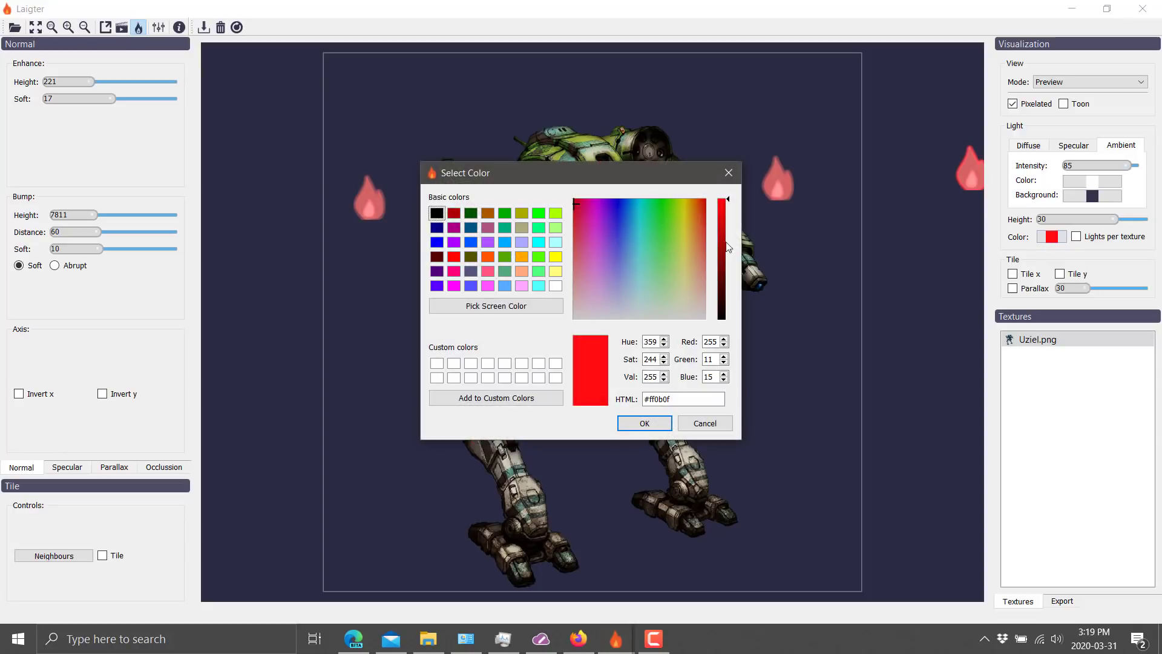
click(621, 230)
click(623, 210)
click(644, 423)
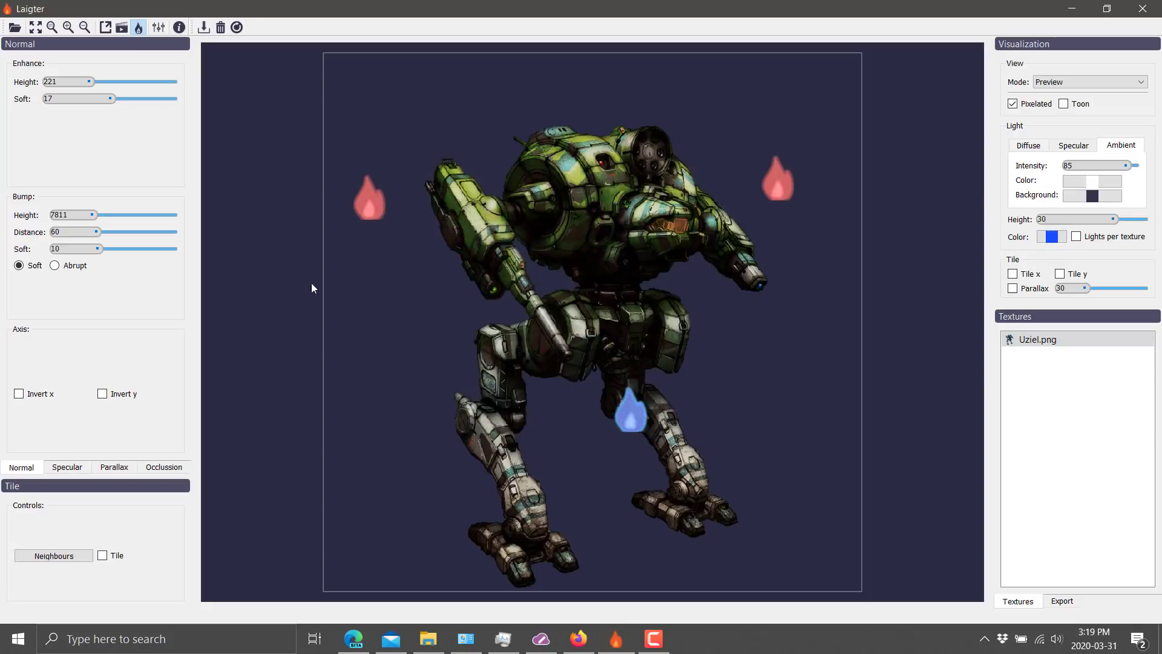
click(1075, 236)
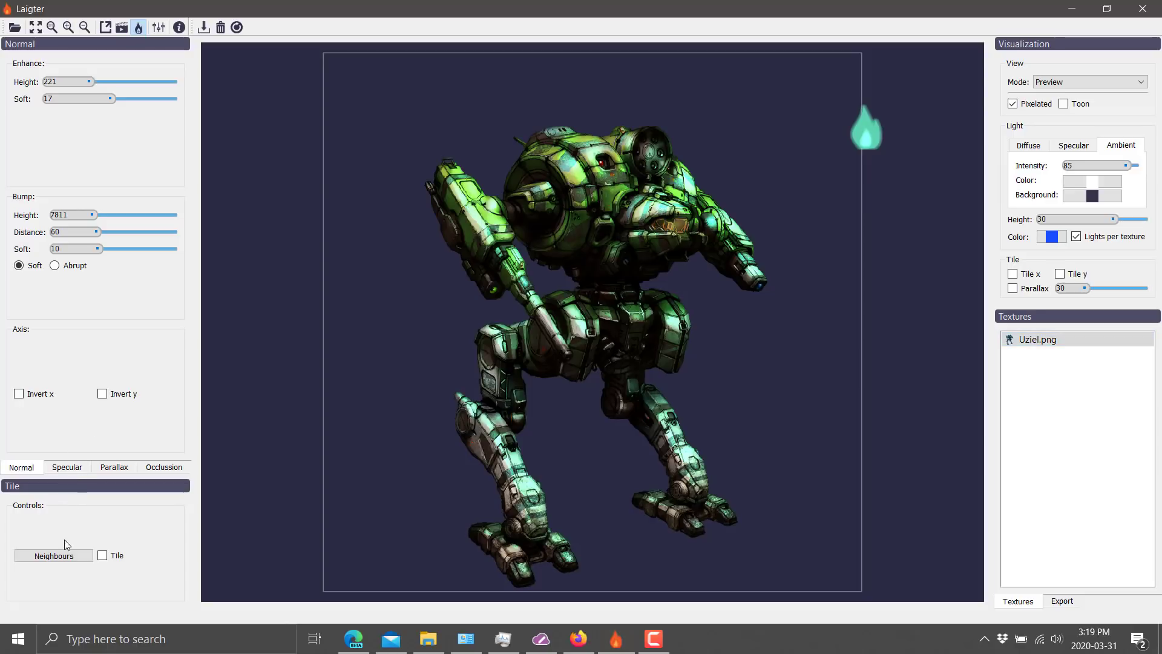
Step: Start exporting the normal, specular, occlusion and parallax maps and create a destination folder named Laigter in C:\temp
click(1062, 601)
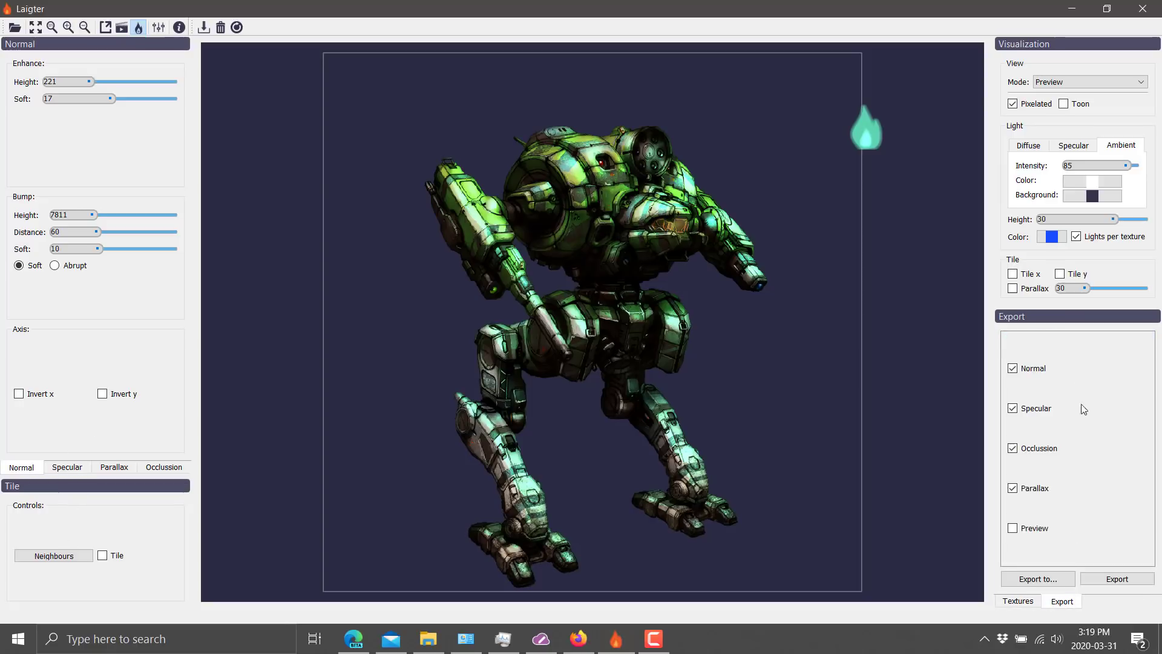
click(1058, 577)
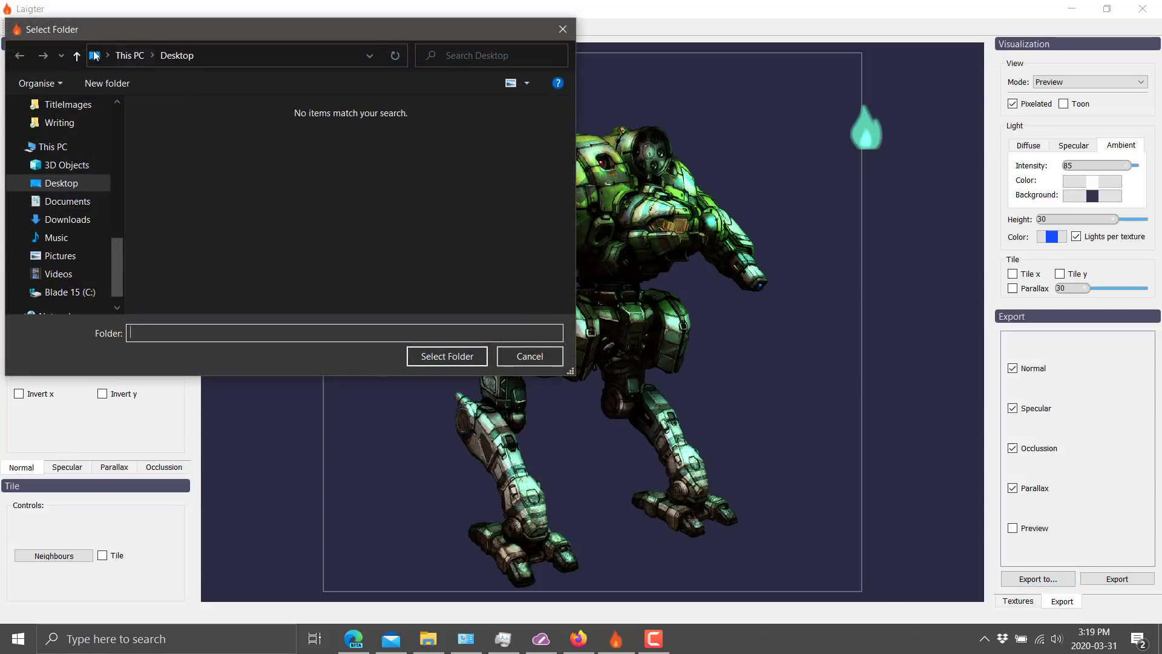
click(69, 292)
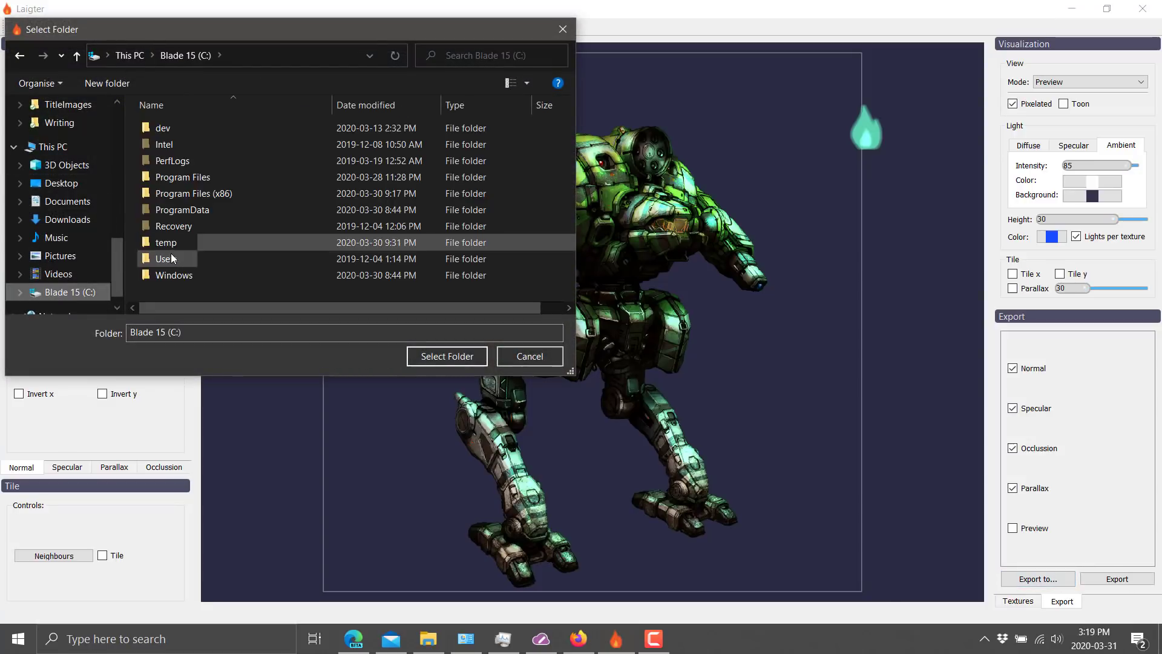
click(169, 242)
double_click(173, 242)
click(114, 80)
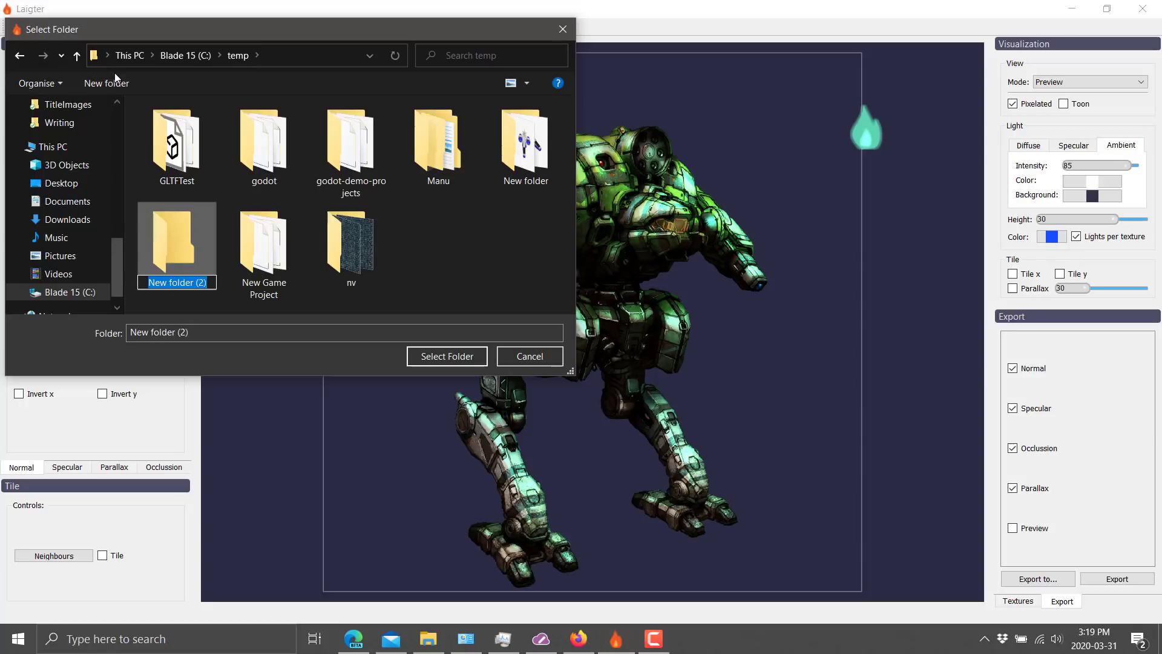
text(Laigter)
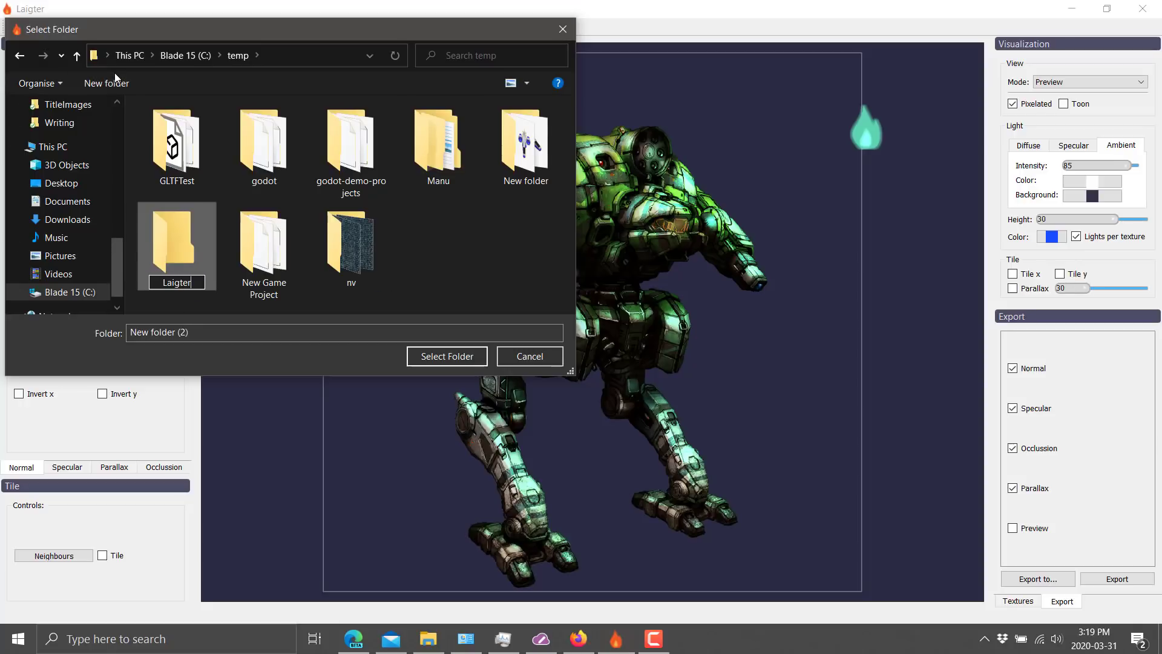
key(Return)
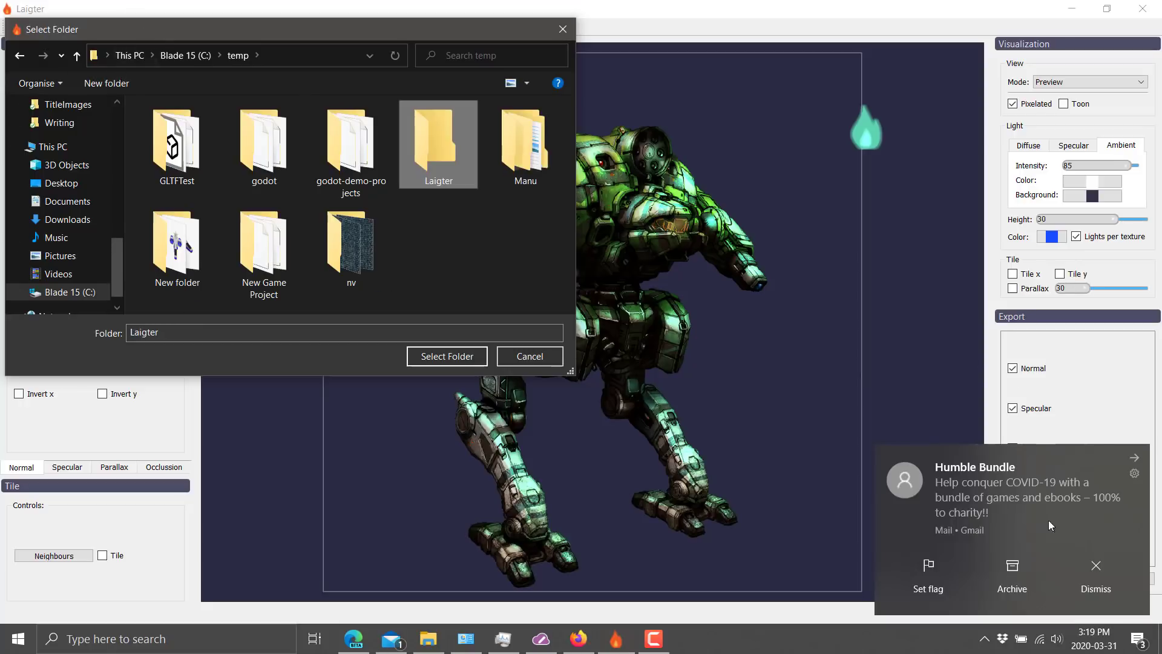
Step: Dismiss the mail notification and export the four maps into the new Laigter folder
click(1096, 572)
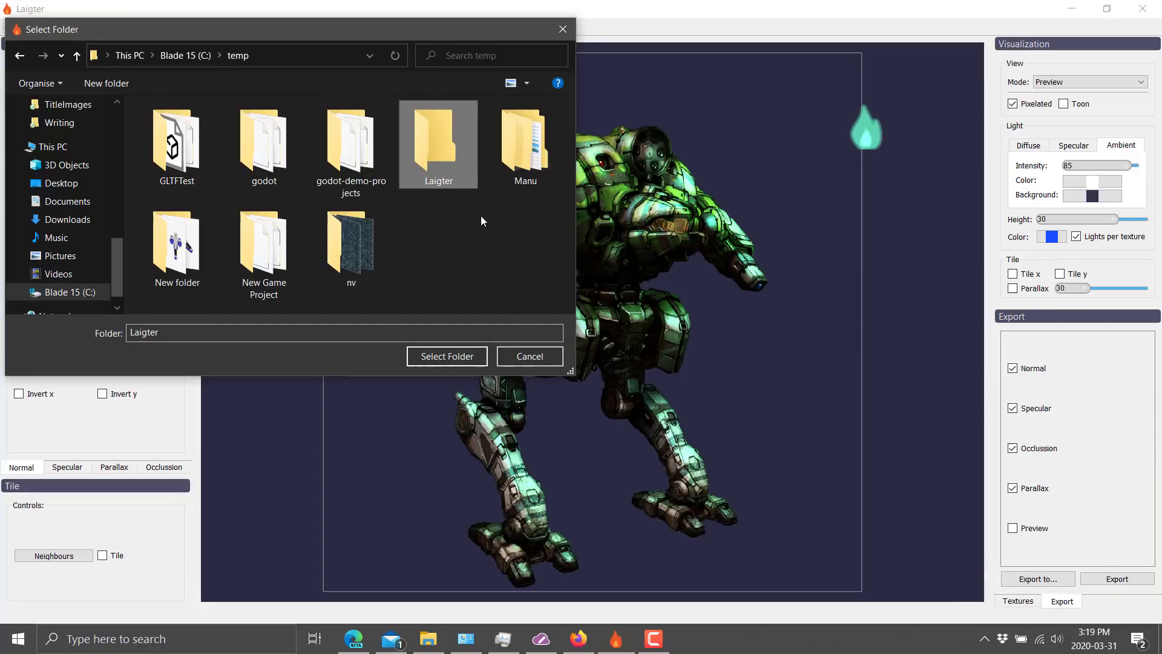
double_click(442, 133)
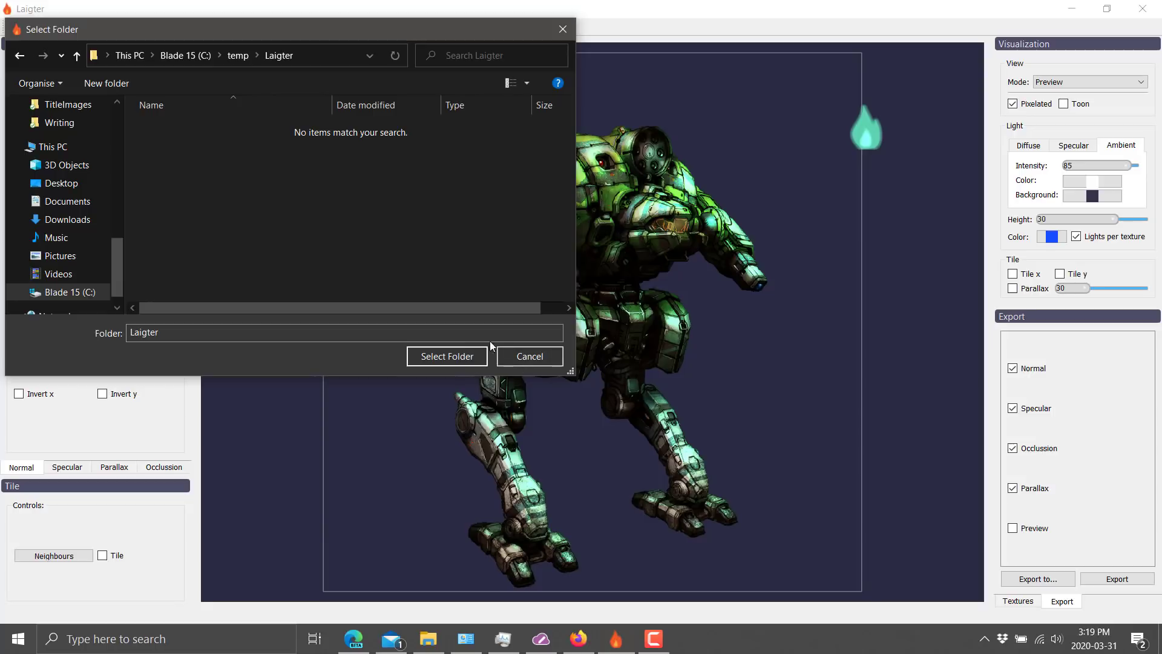
click(448, 357)
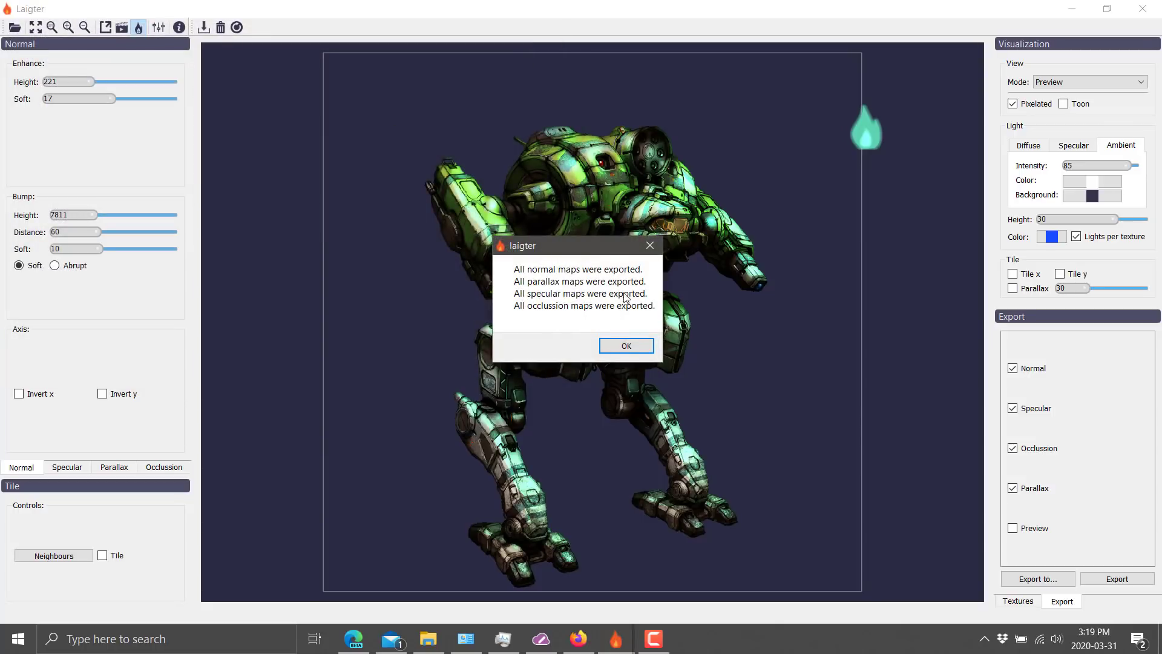
click(630, 346)
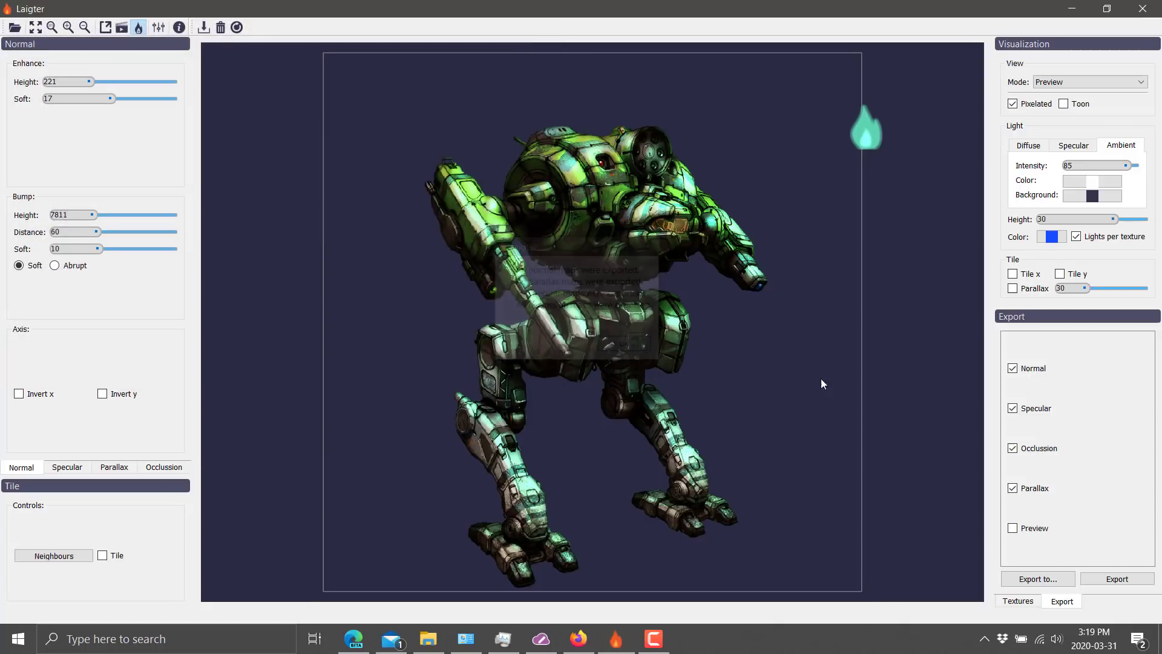
Step: Export again with Preview included, and open the C:\temp\Laigter folder in File Explorer
click(1013, 530)
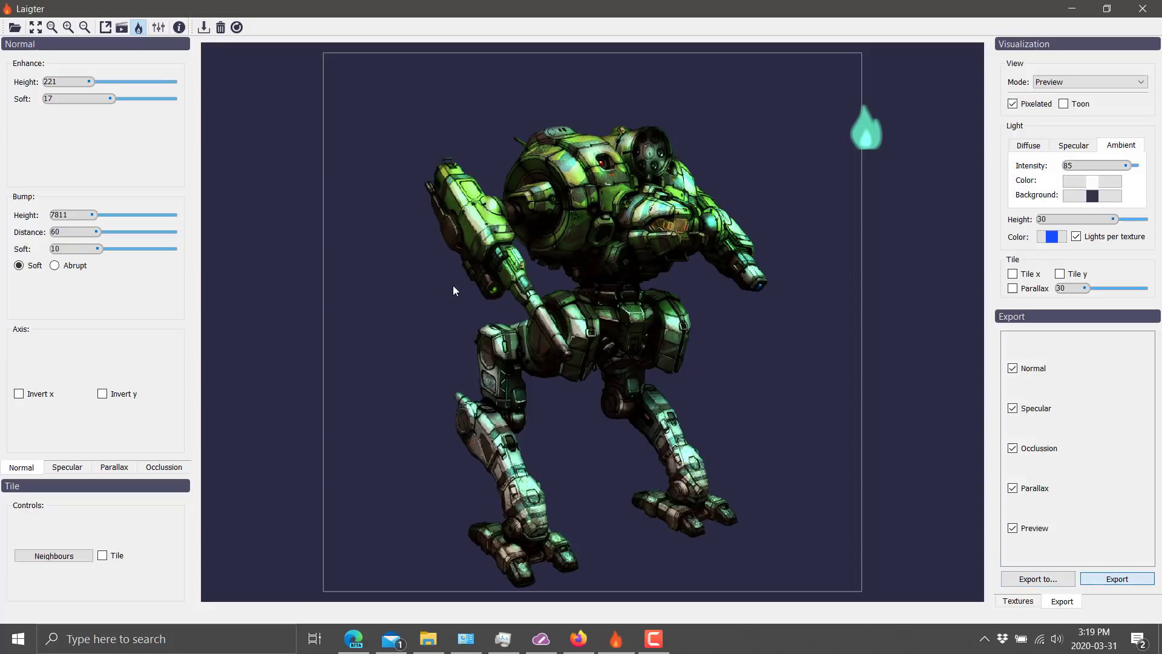
click(629, 346)
click(421, 636)
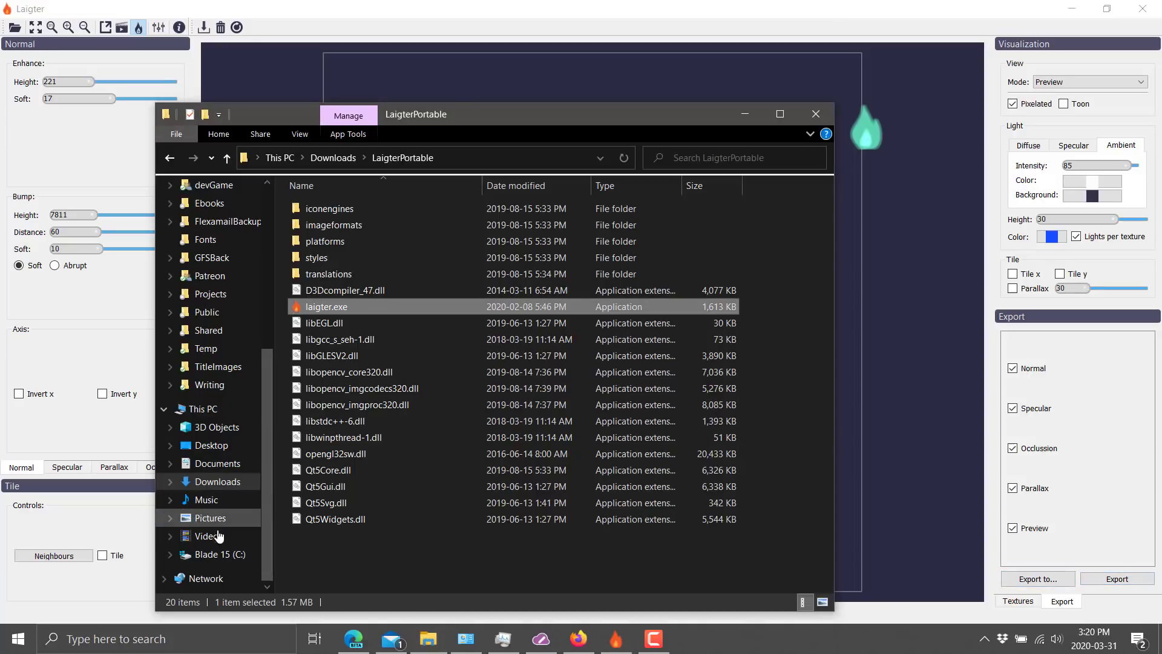
click(219, 552)
double_click(321, 324)
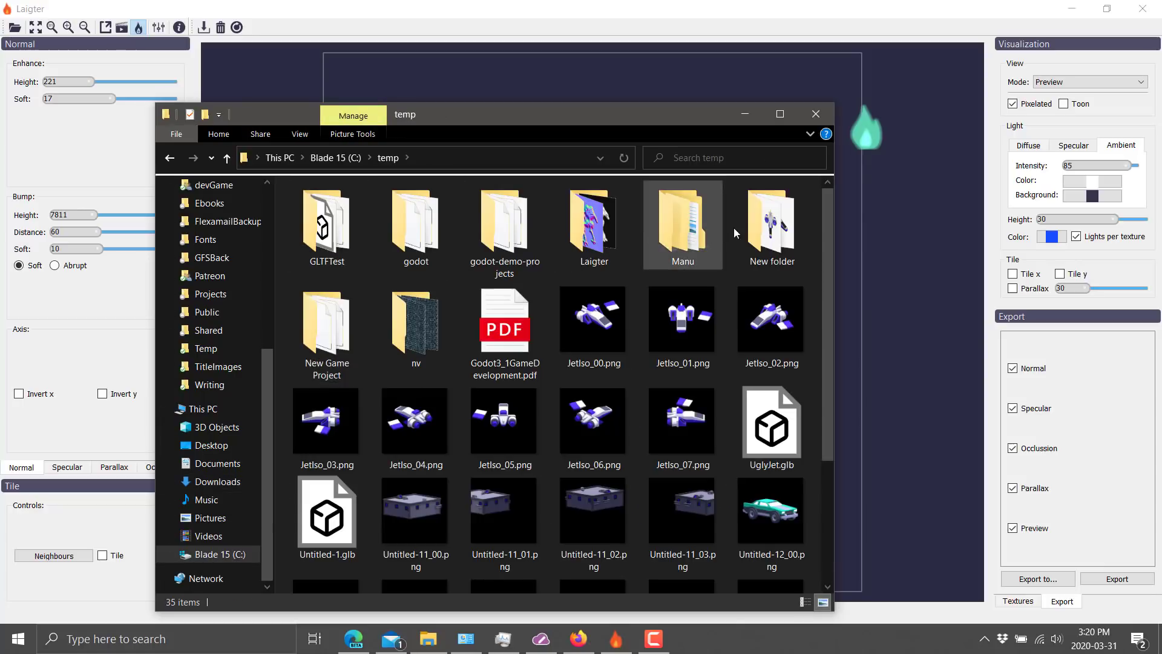
double_click(592, 227)
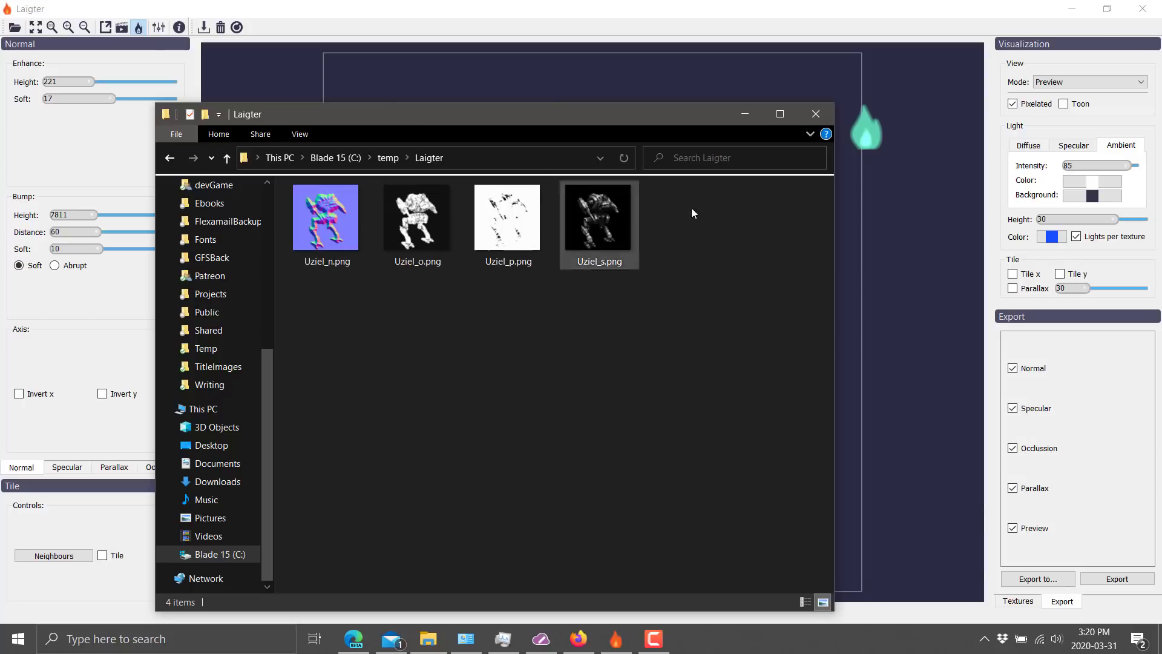
Step: Repeat the export of all maps and the preview, and check C:\temp and its Laigter folder for the files
click(1110, 581)
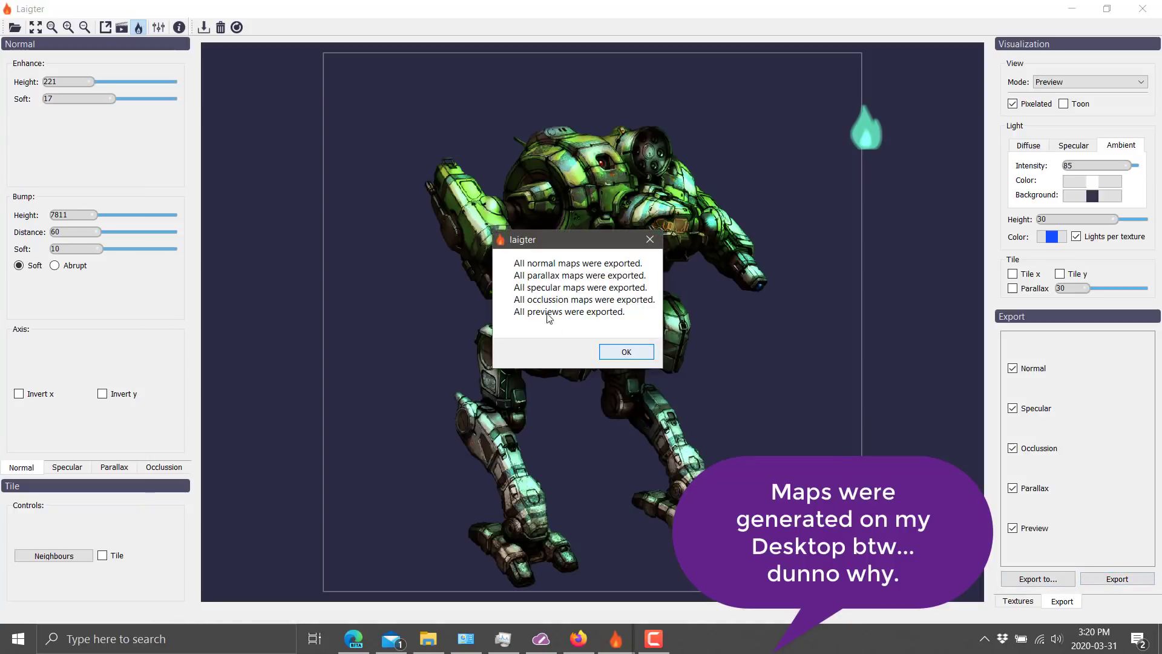
click(630, 352)
click(428, 639)
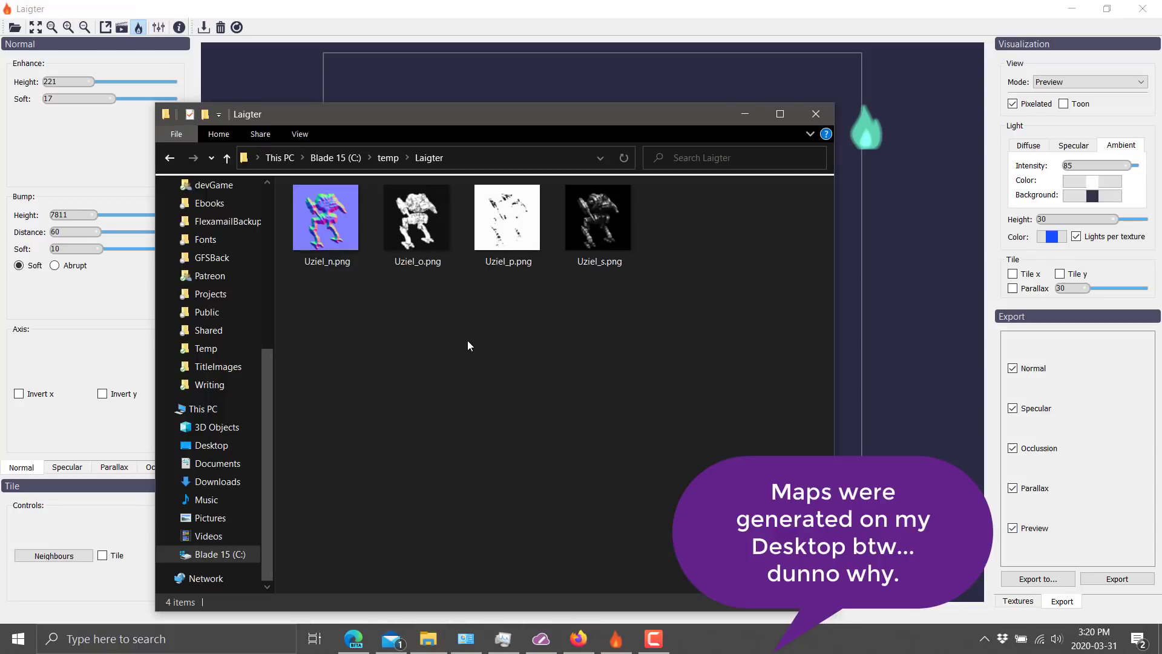
click(388, 157)
scroll(646, 390, down, 3)
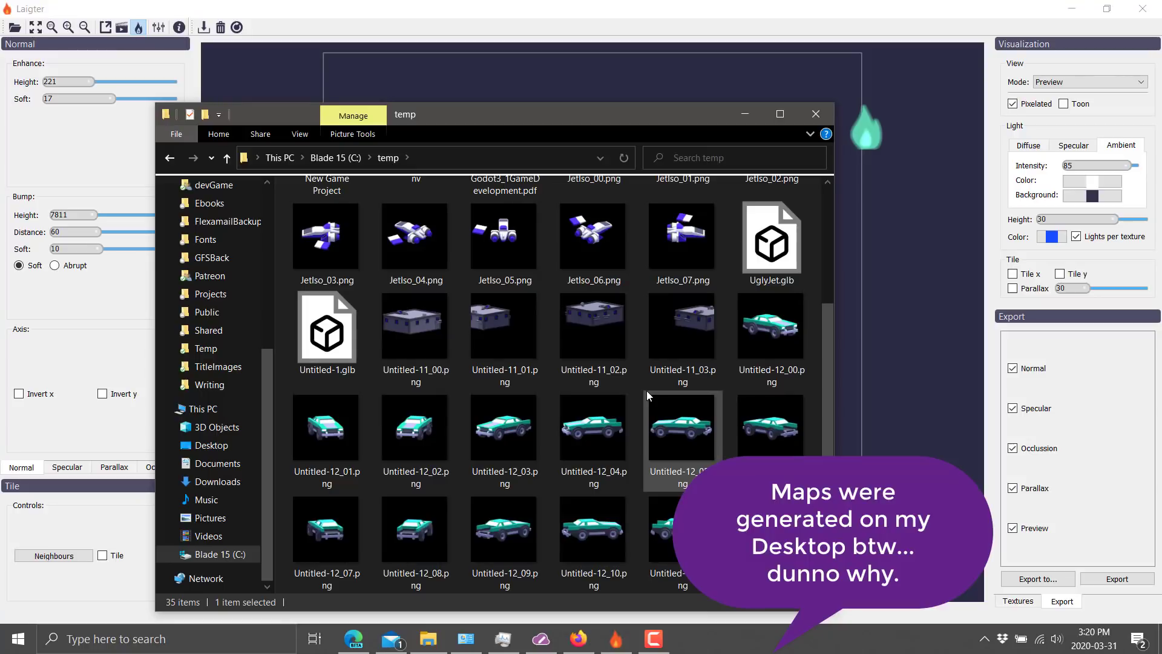
scroll(646, 390, up, 3)
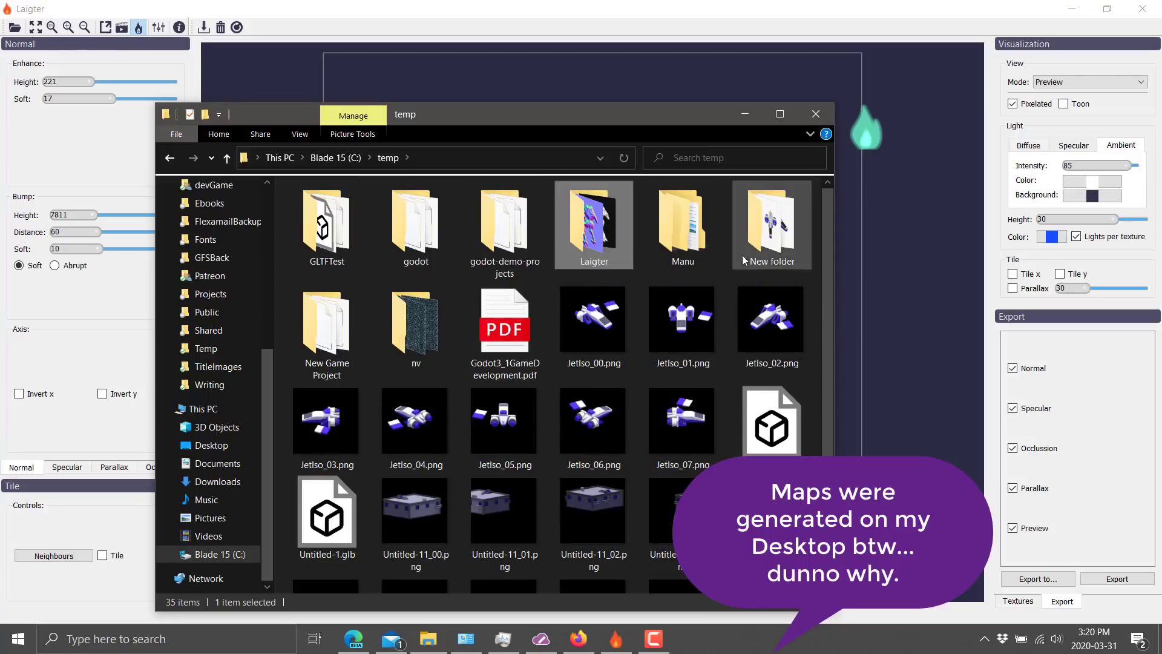
double_click(599, 234)
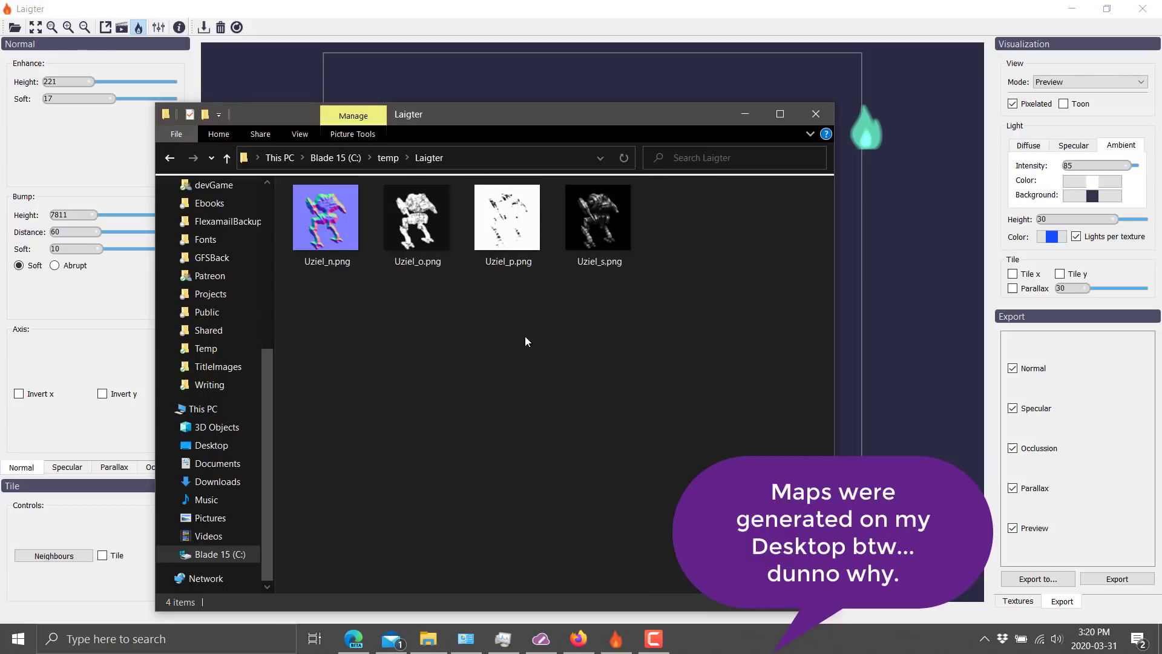
Step: View the exported normal, occlusion, parallax and specular images in Photos, and close the viewer and File Explorer
double_click(330, 220)
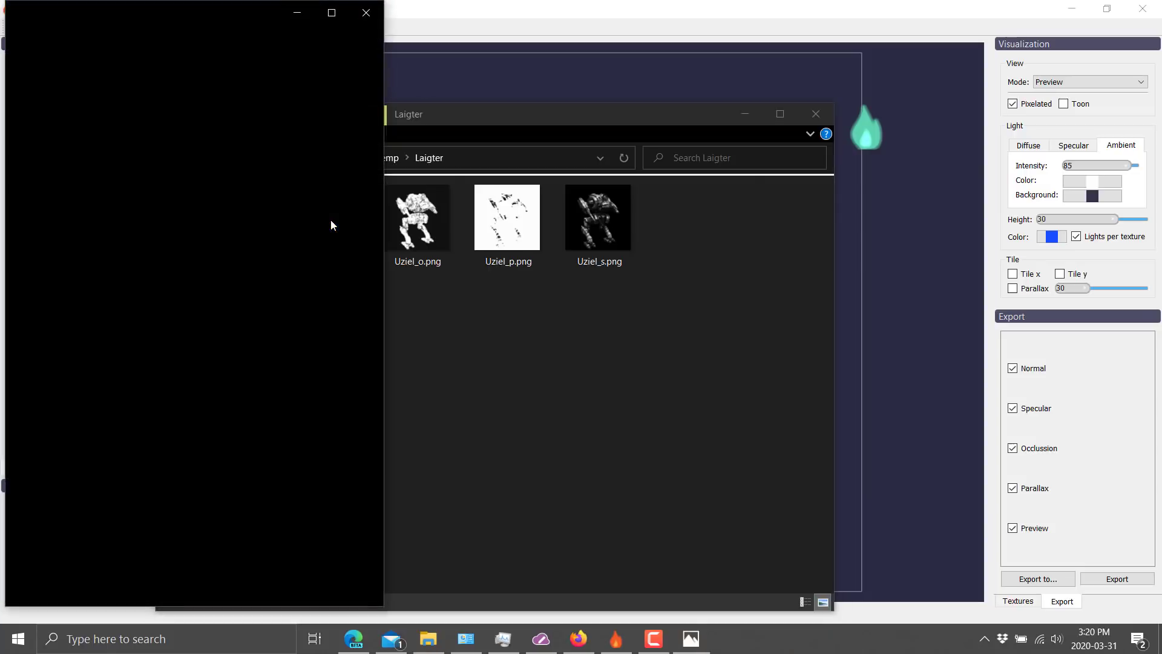
click(345, 326)
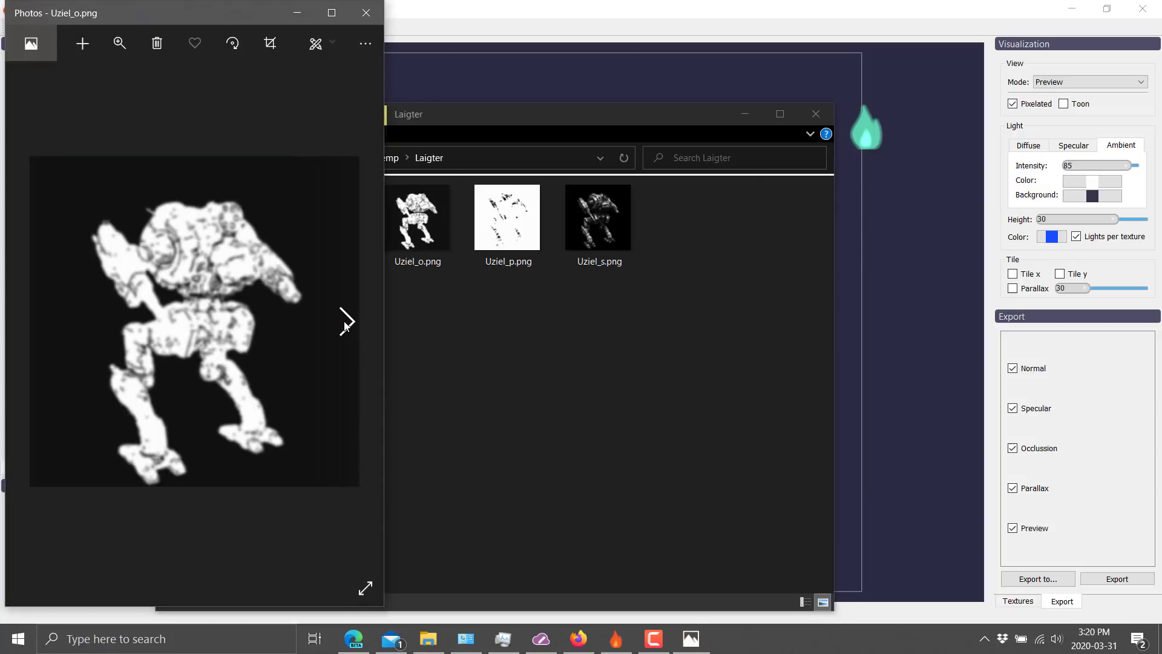
click(345, 327)
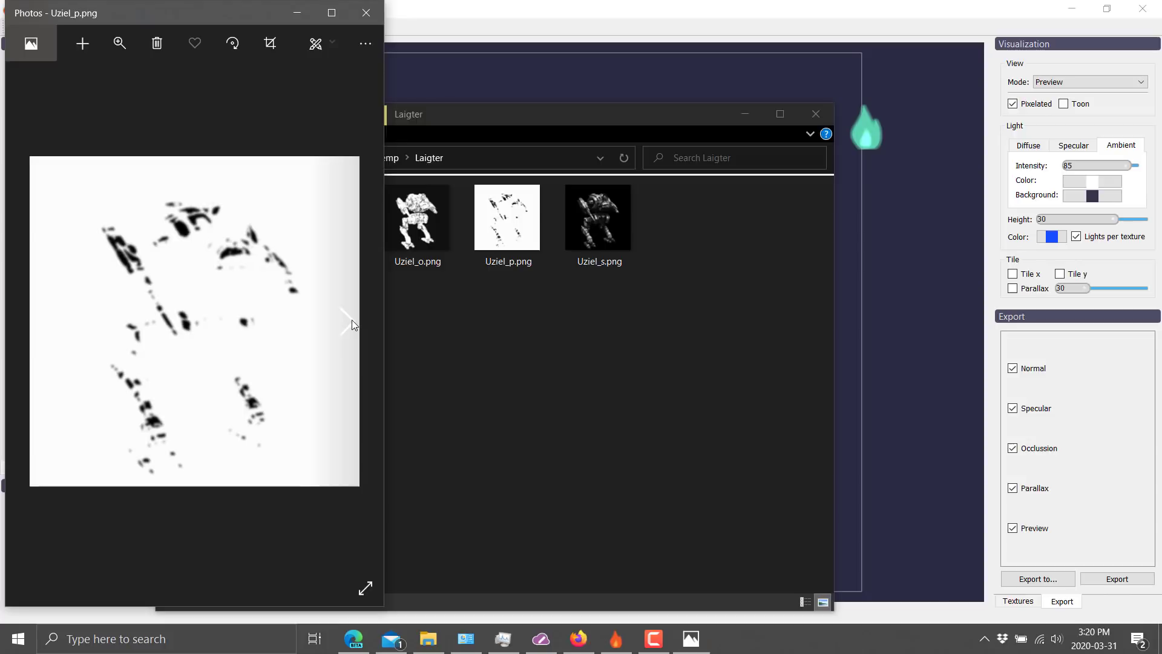
click(348, 324)
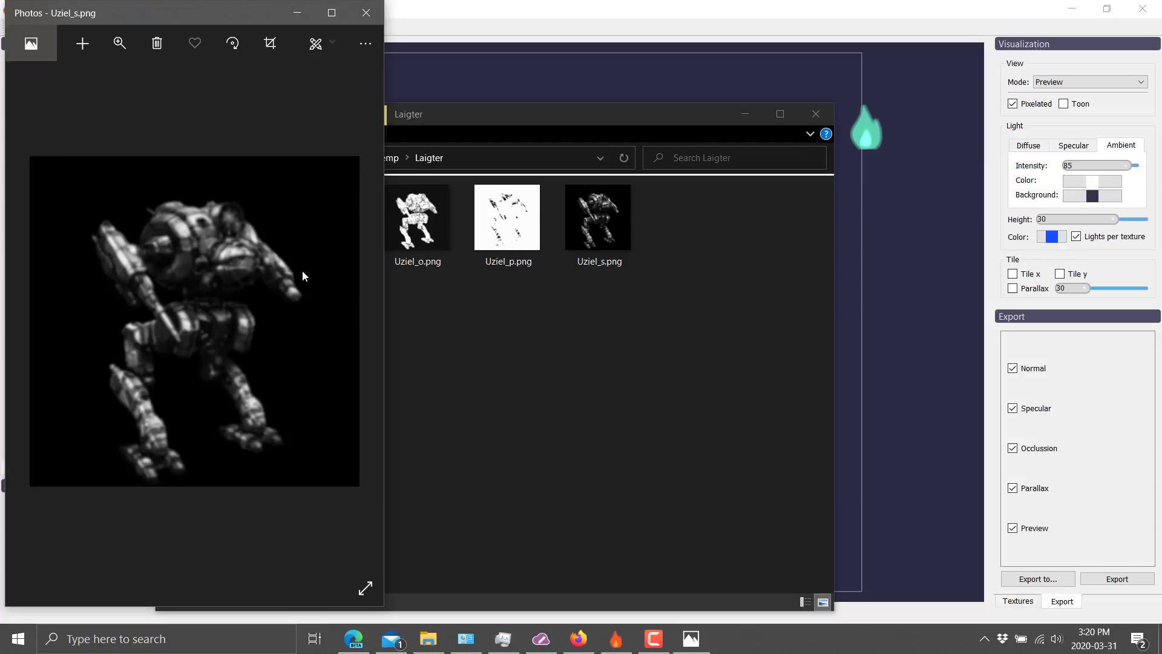
click(367, 13)
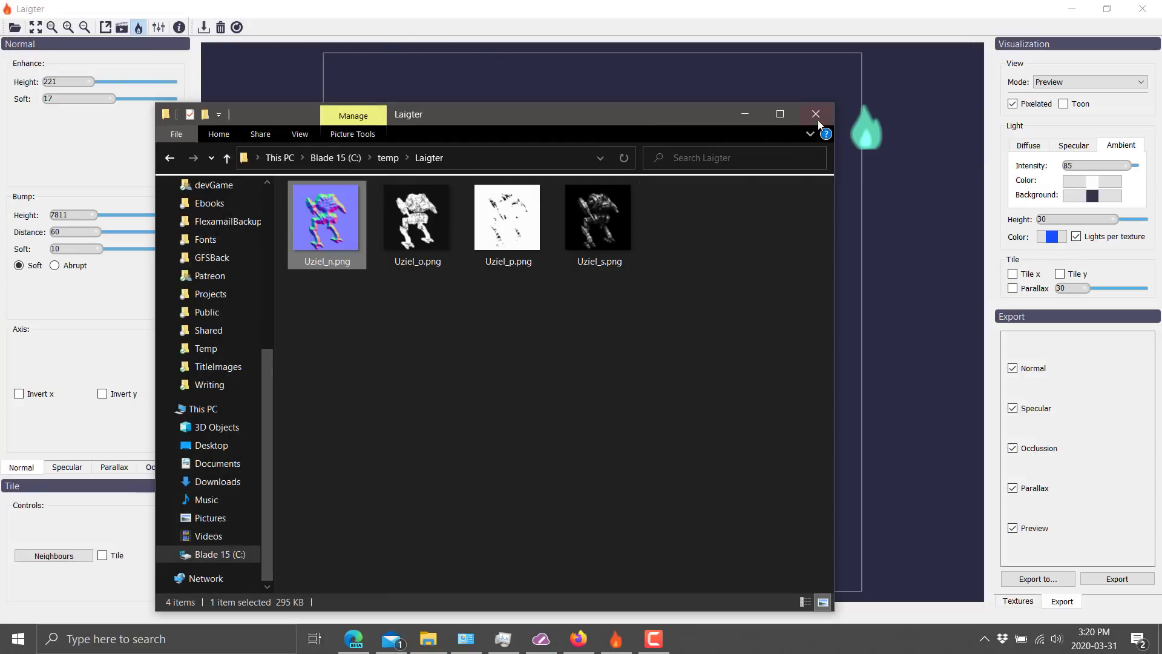
click(816, 114)
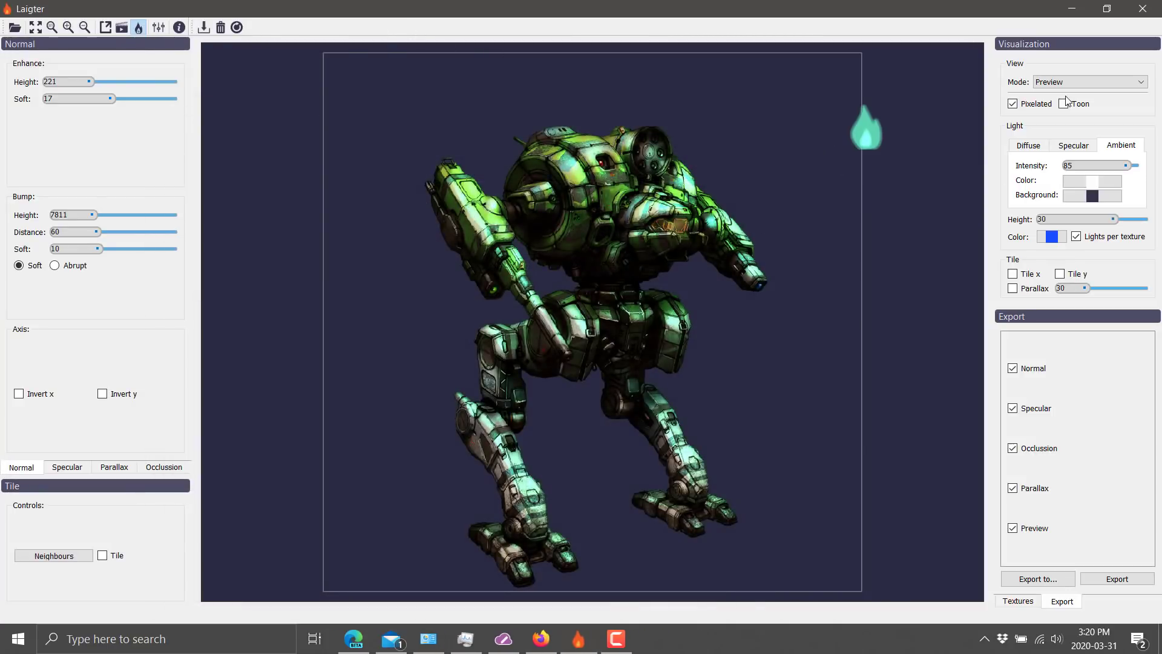
Step: Cycle the view mode through Texture, Normal Map, Specular Map, Parallax Map and Occlussion Map, and return to Preview
click(1101, 82)
click(1078, 93)
click(1080, 82)
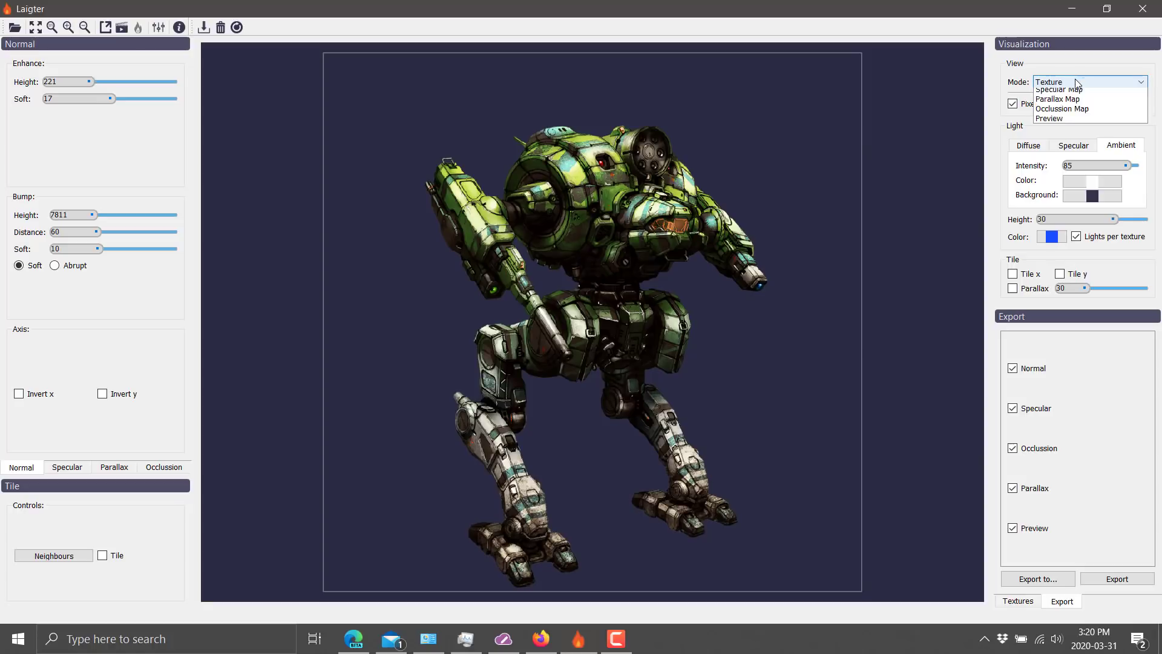
click(1065, 103)
click(1072, 82)
click(1071, 114)
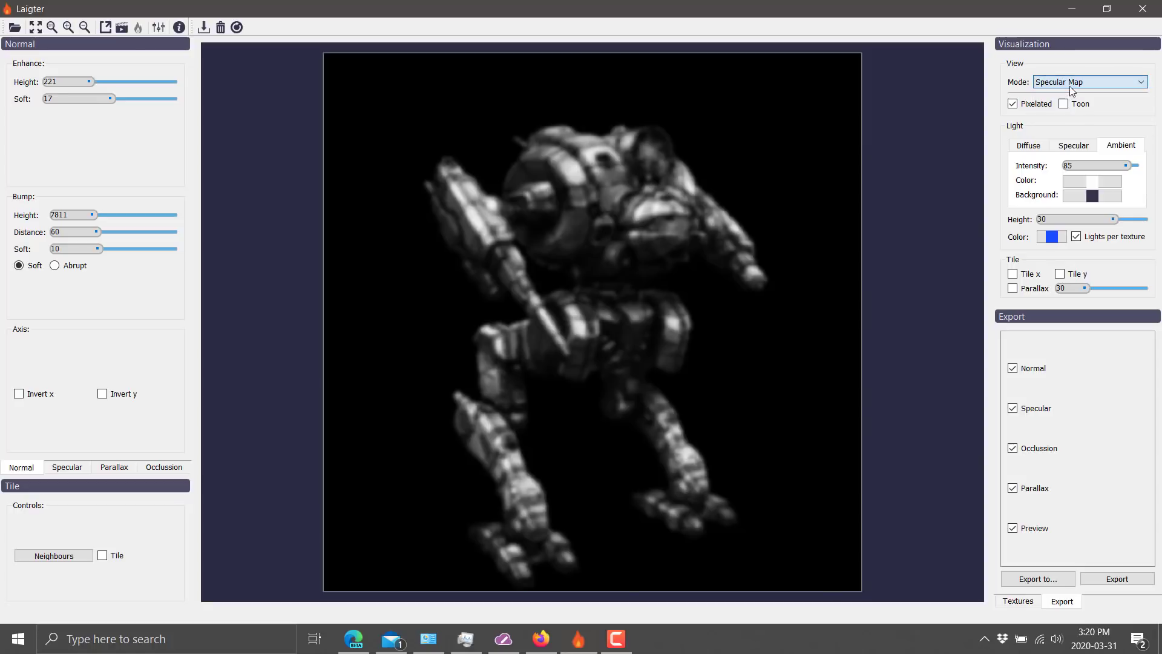
click(1070, 83)
click(1065, 123)
click(1073, 84)
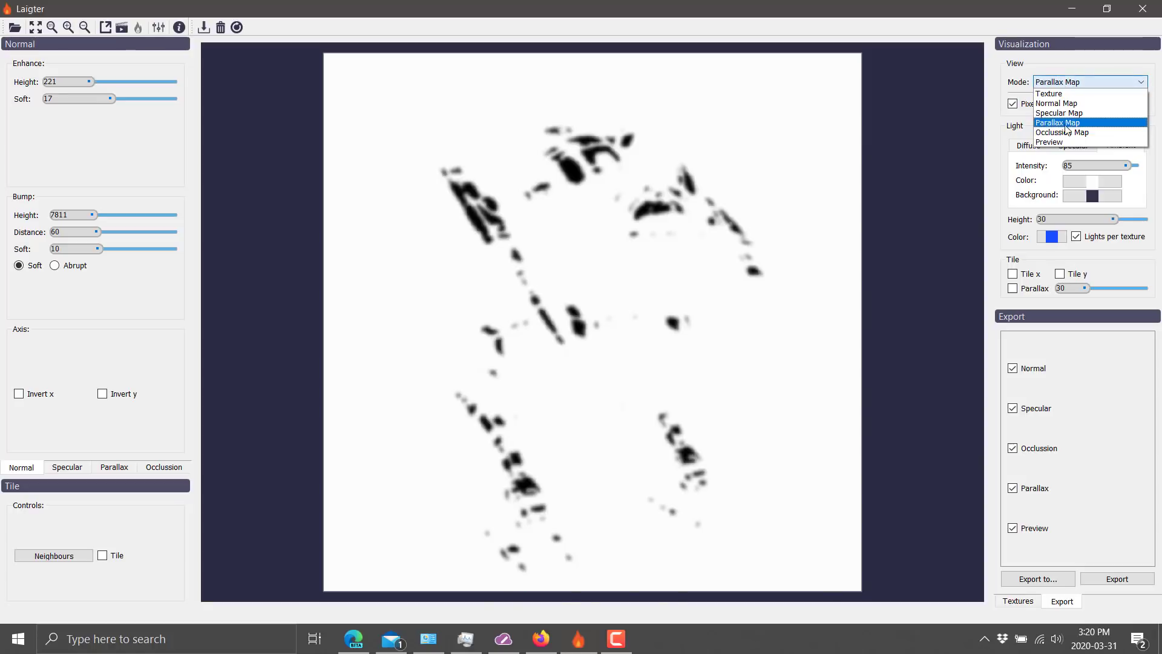
click(1062, 132)
click(1070, 83)
click(1065, 142)
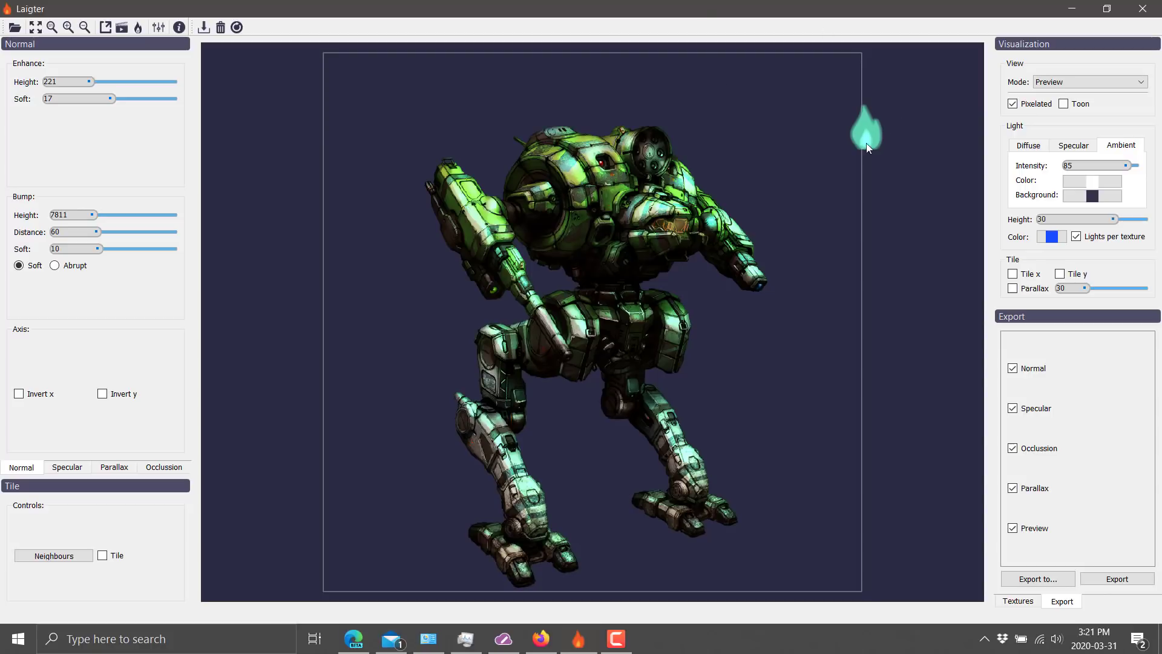
Step: Move the turquoise light closer to the mech, above its round shoulder pod
drag(866, 143, 778, 144)
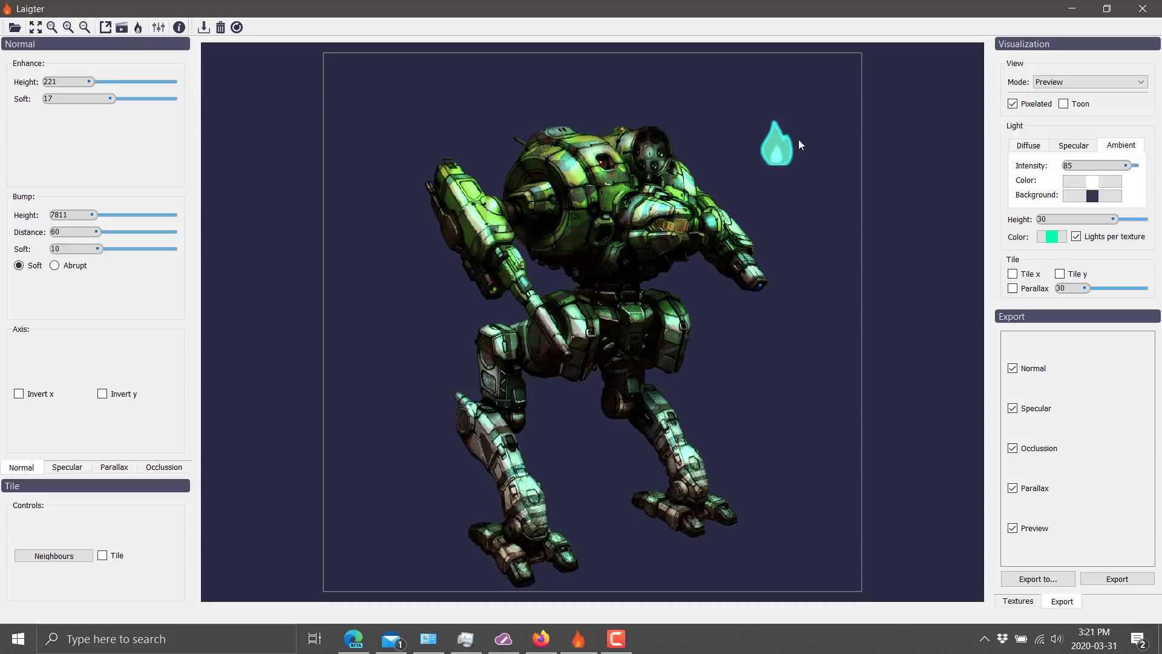
drag(789, 144, 713, 121)
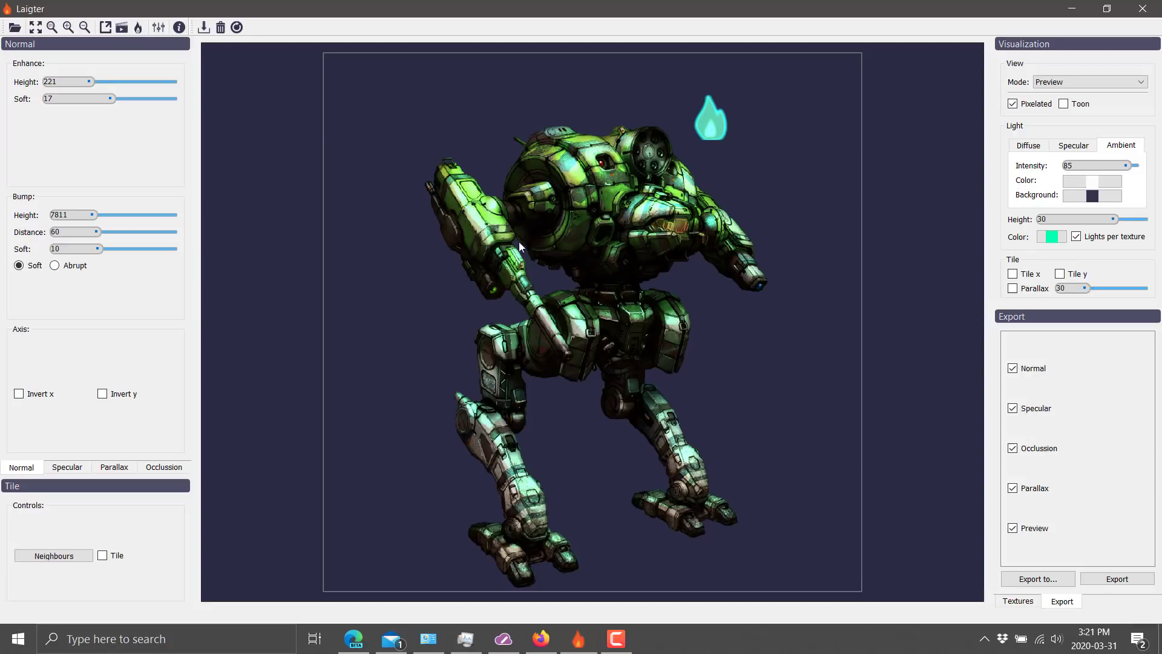
Step: Switch to the browser and view Laigter's GitHub repository and its itch.io download page
click(511, 639)
scroll(572, 316, up, 6)
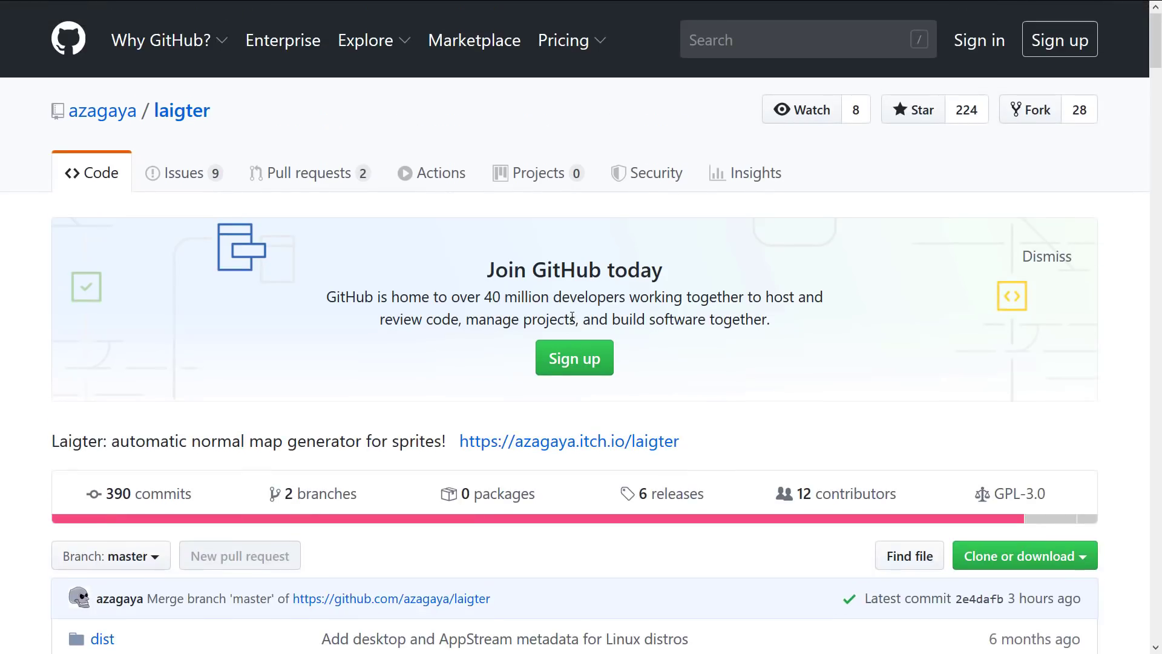
key(ctrl+Tab)
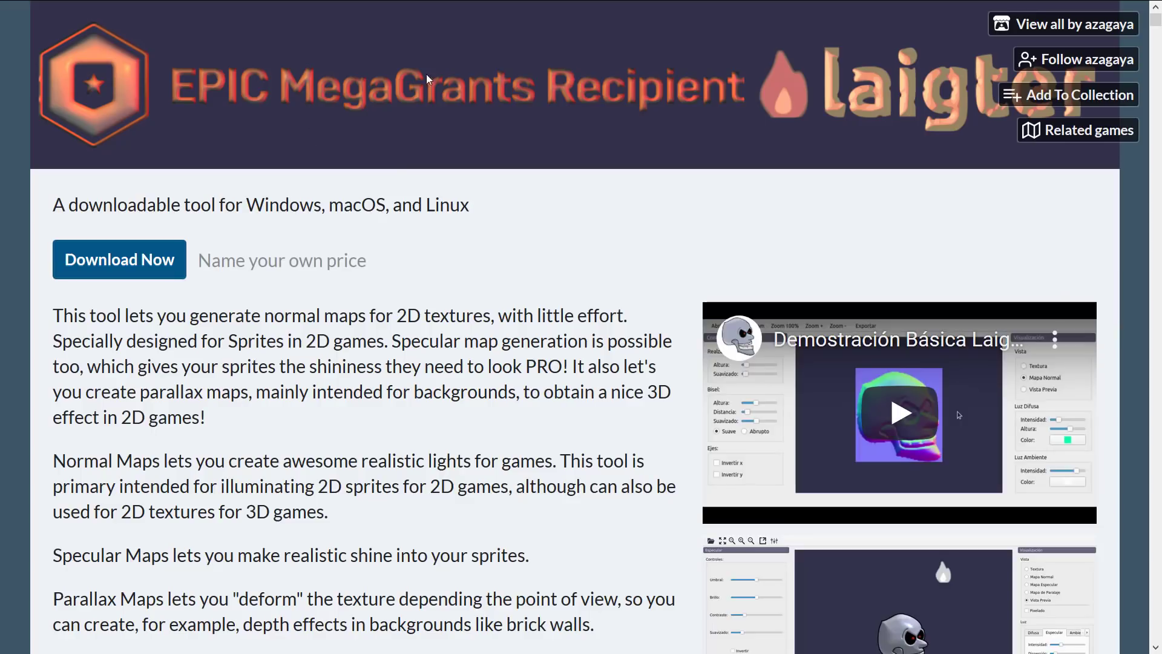